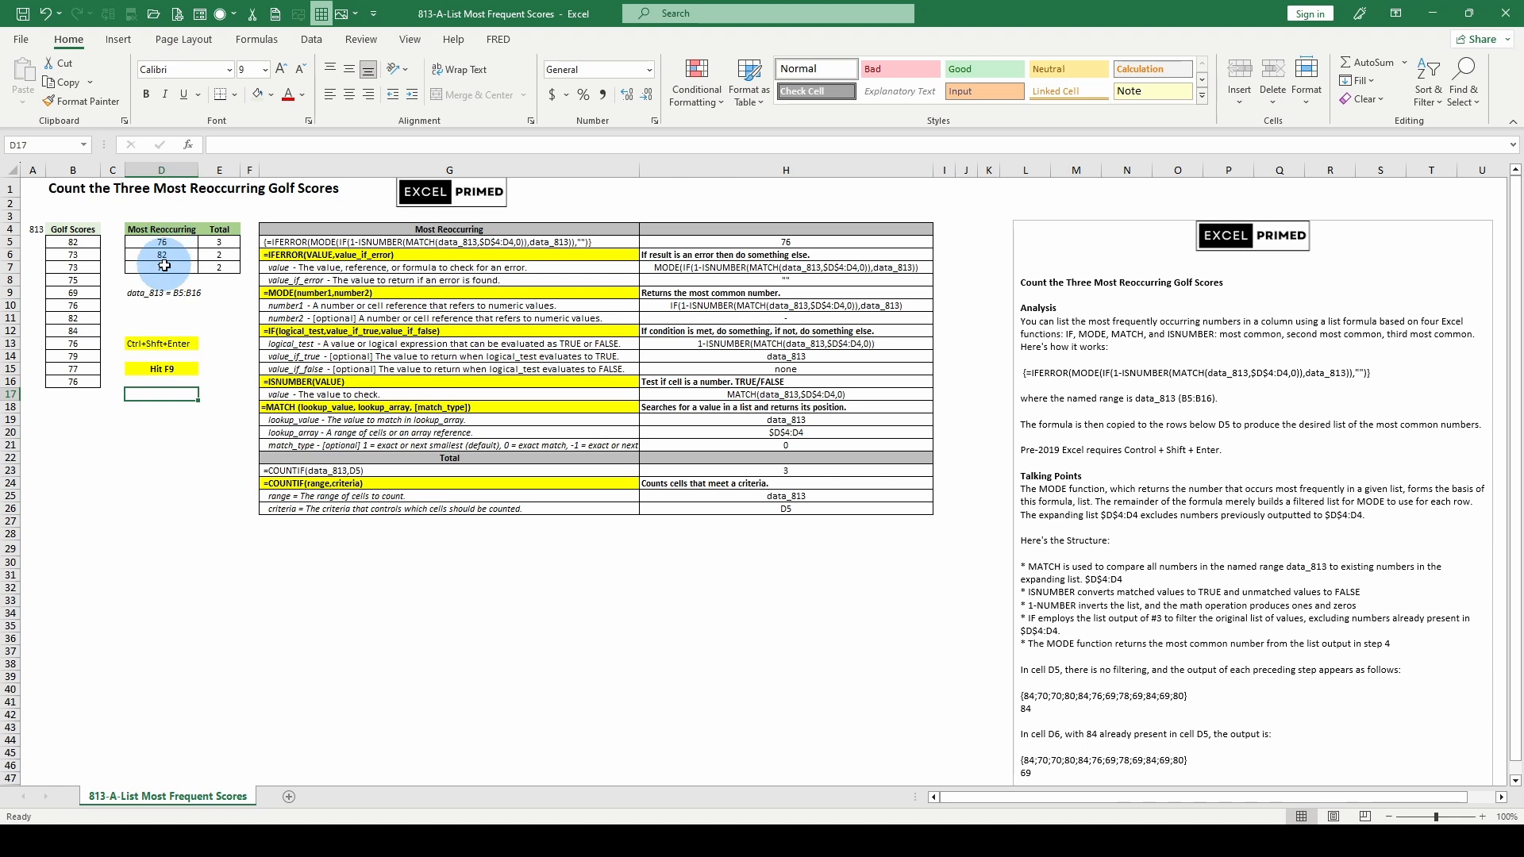
# Step: Examine the total formula in E5 and highlight the lookup value and lookup array of MATCH in D5's formula
pyautogui.click(165, 242)
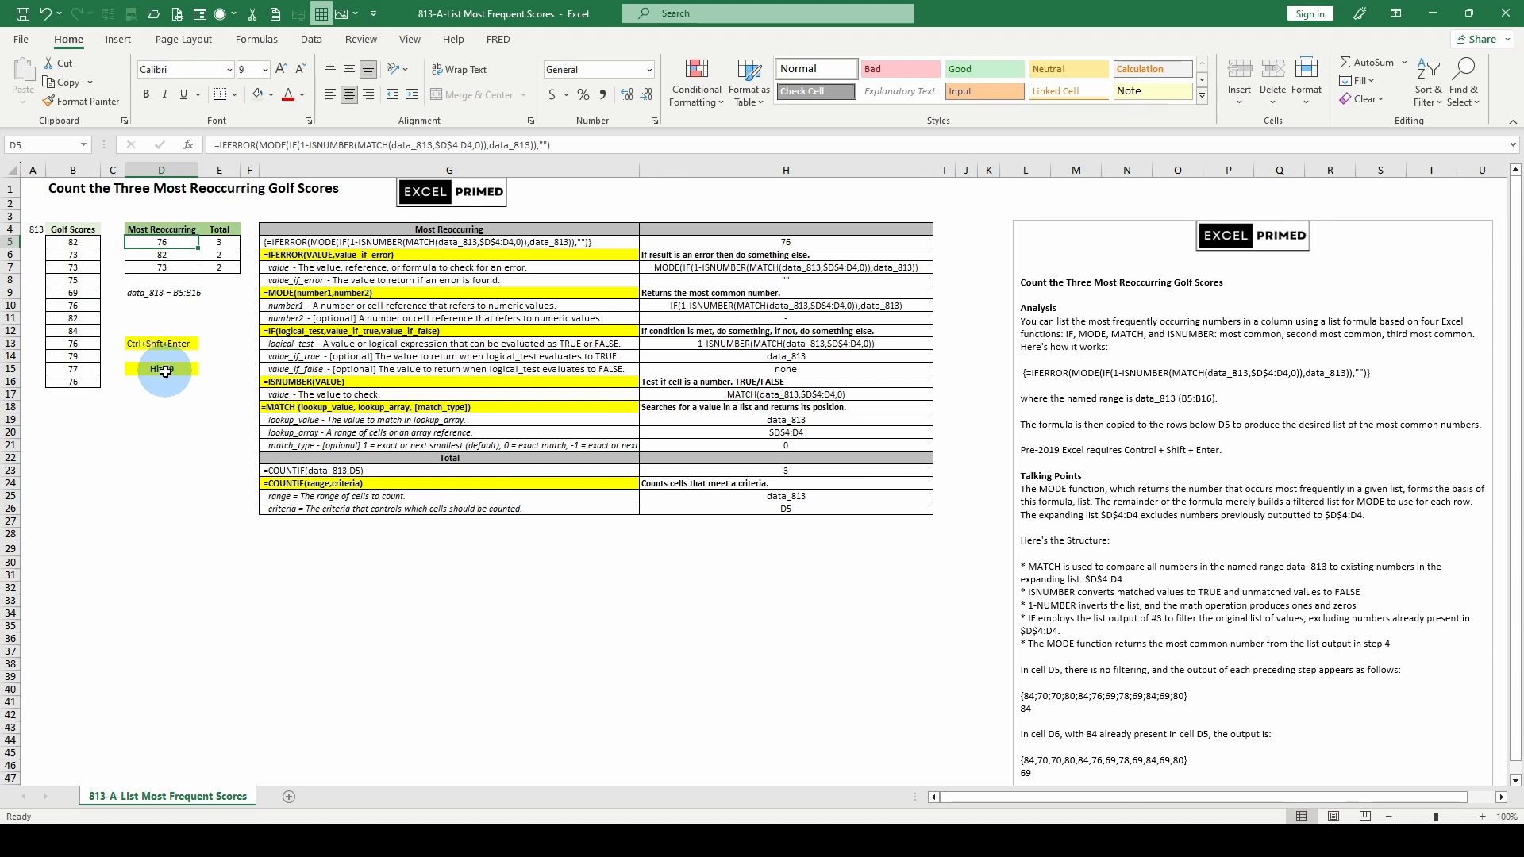
pyautogui.click(221, 240)
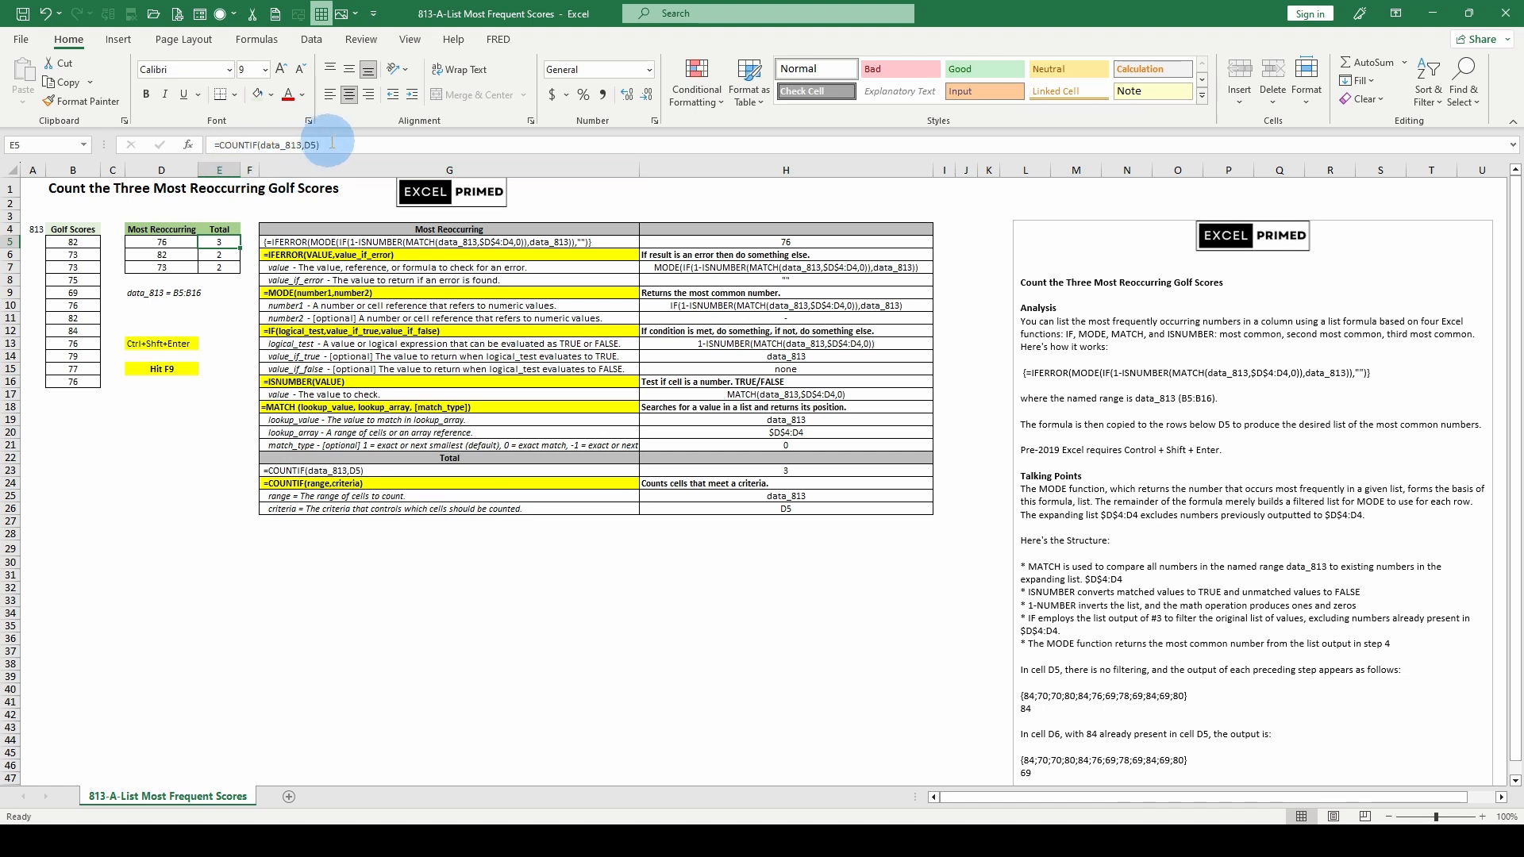
pyautogui.click(161, 240)
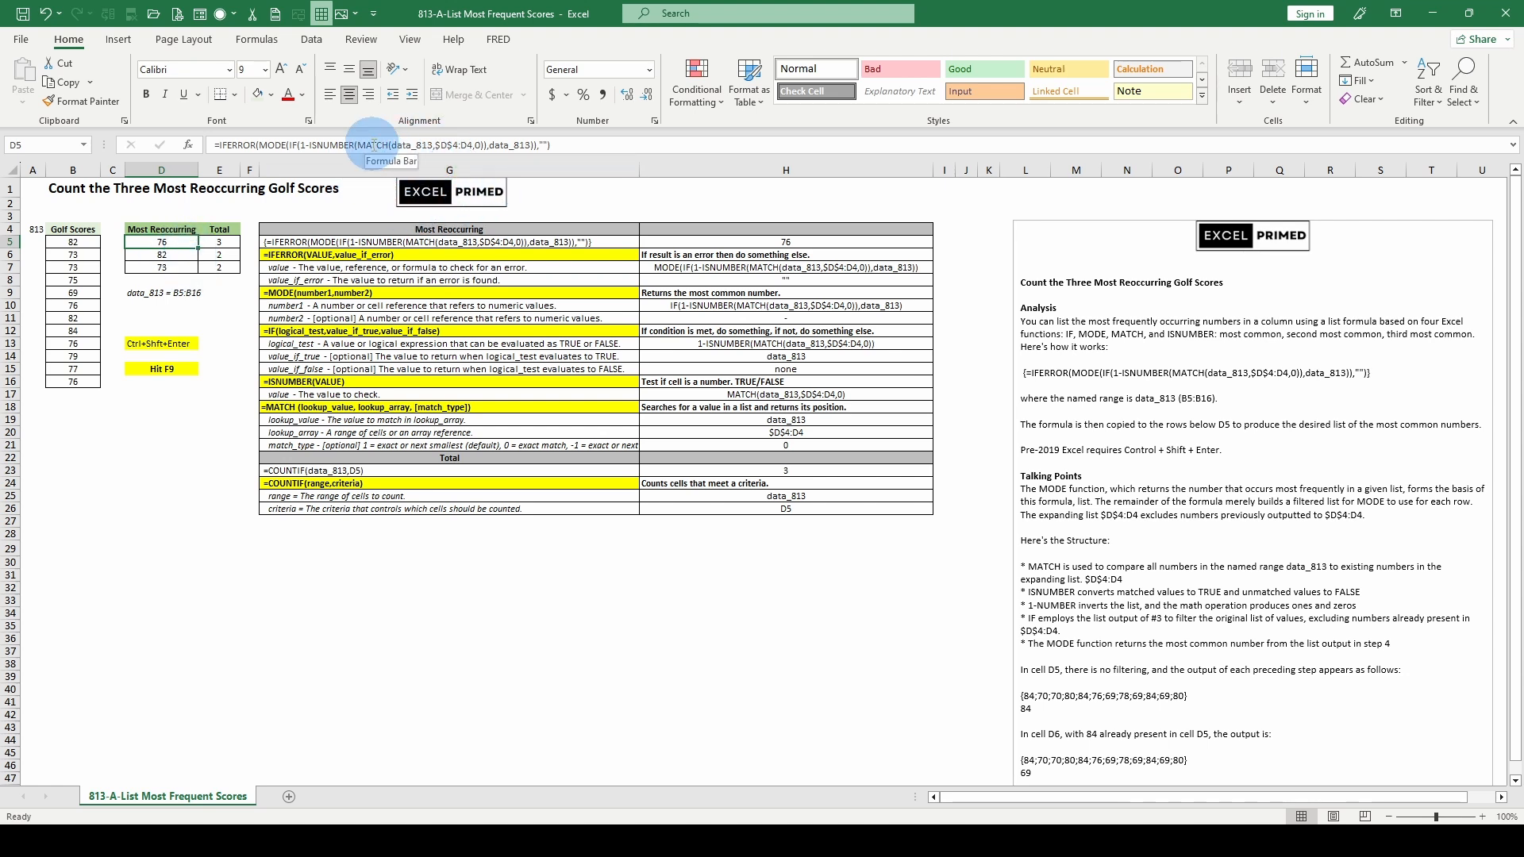
pyautogui.click(400, 145)
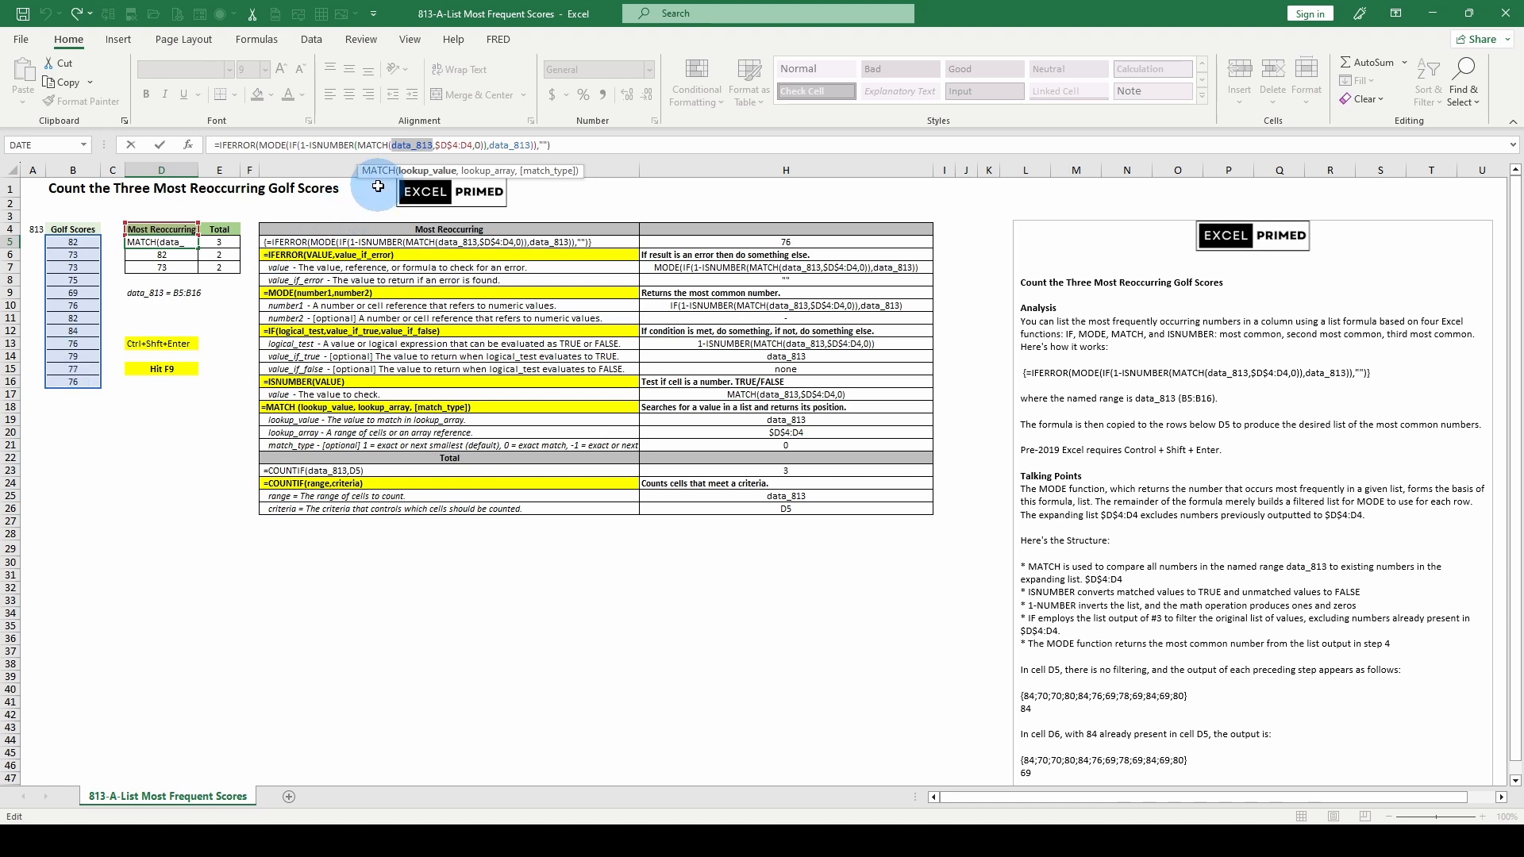
pyautogui.click(483, 174)
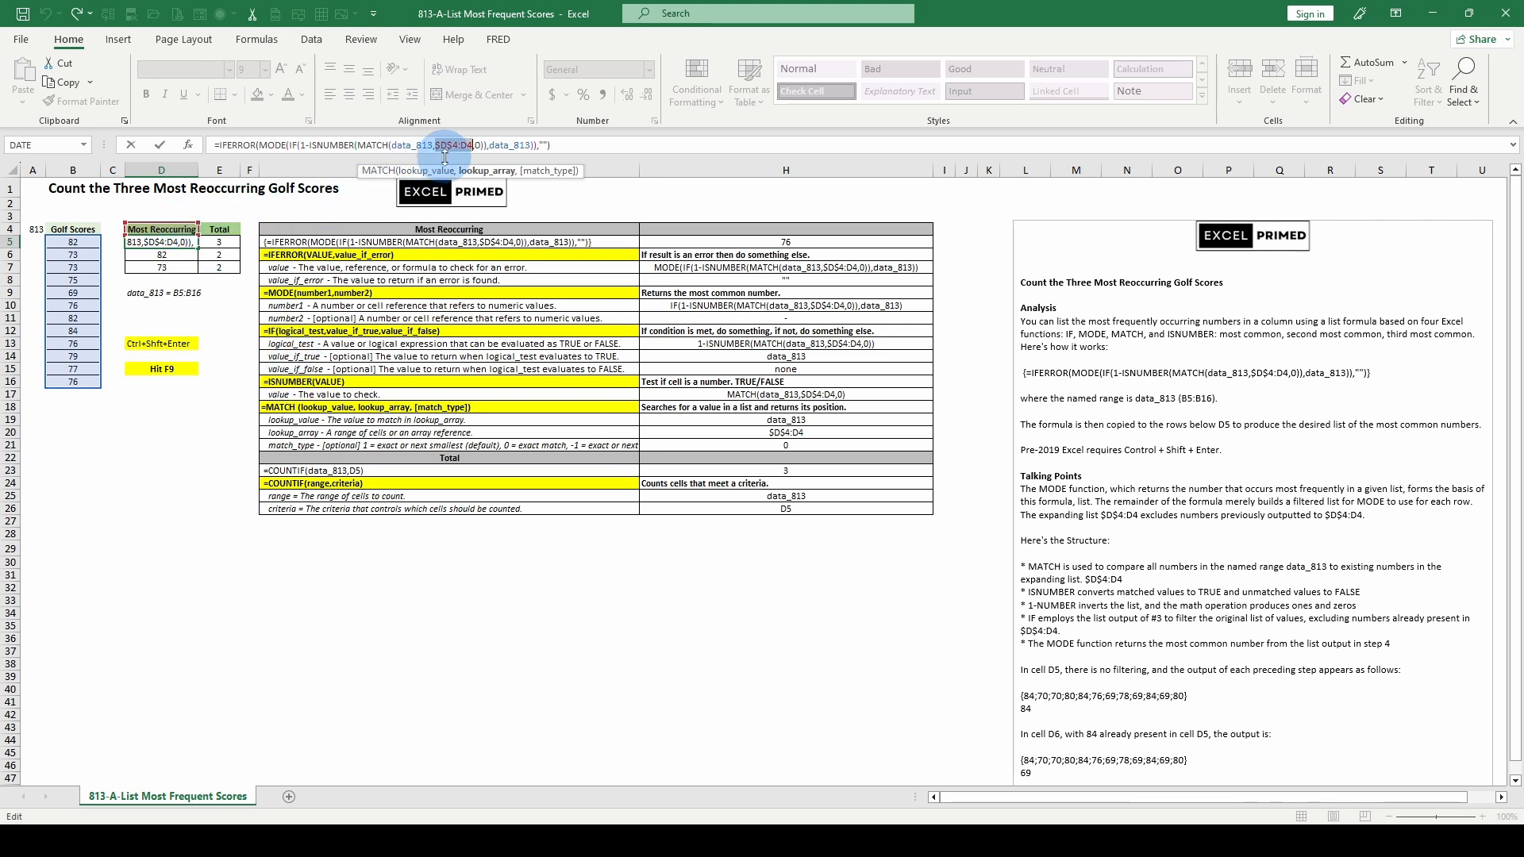
pyautogui.hotkey('ctrl', 'shift', 'Return')
# Step: Compare the expanding MATCH lookup range in the formulas of D7 and D6, highlighting the range in D6
pyautogui.click(163, 268)
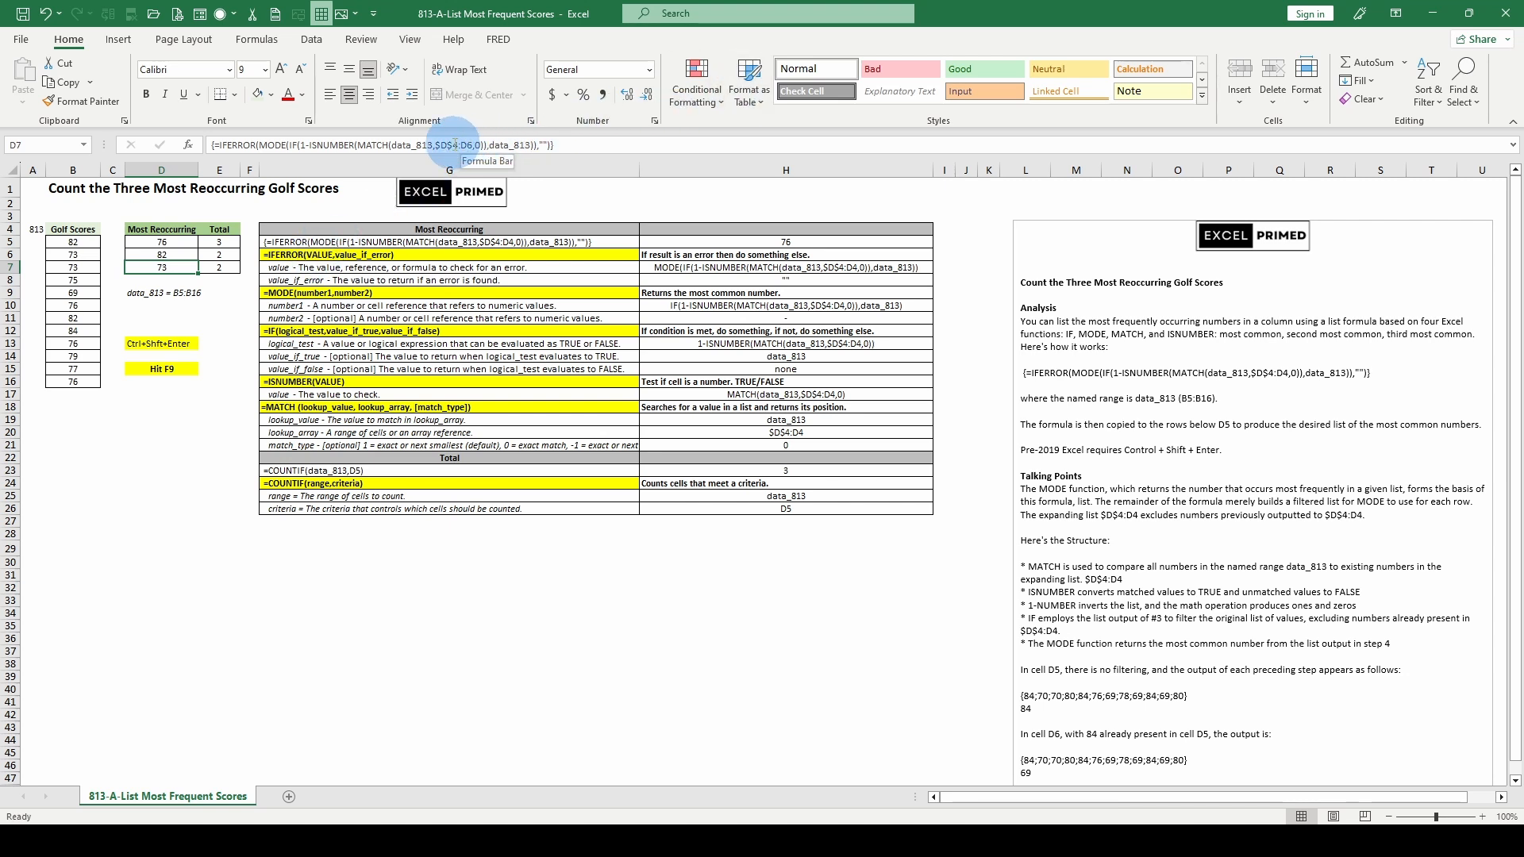
pyautogui.click(162, 255)
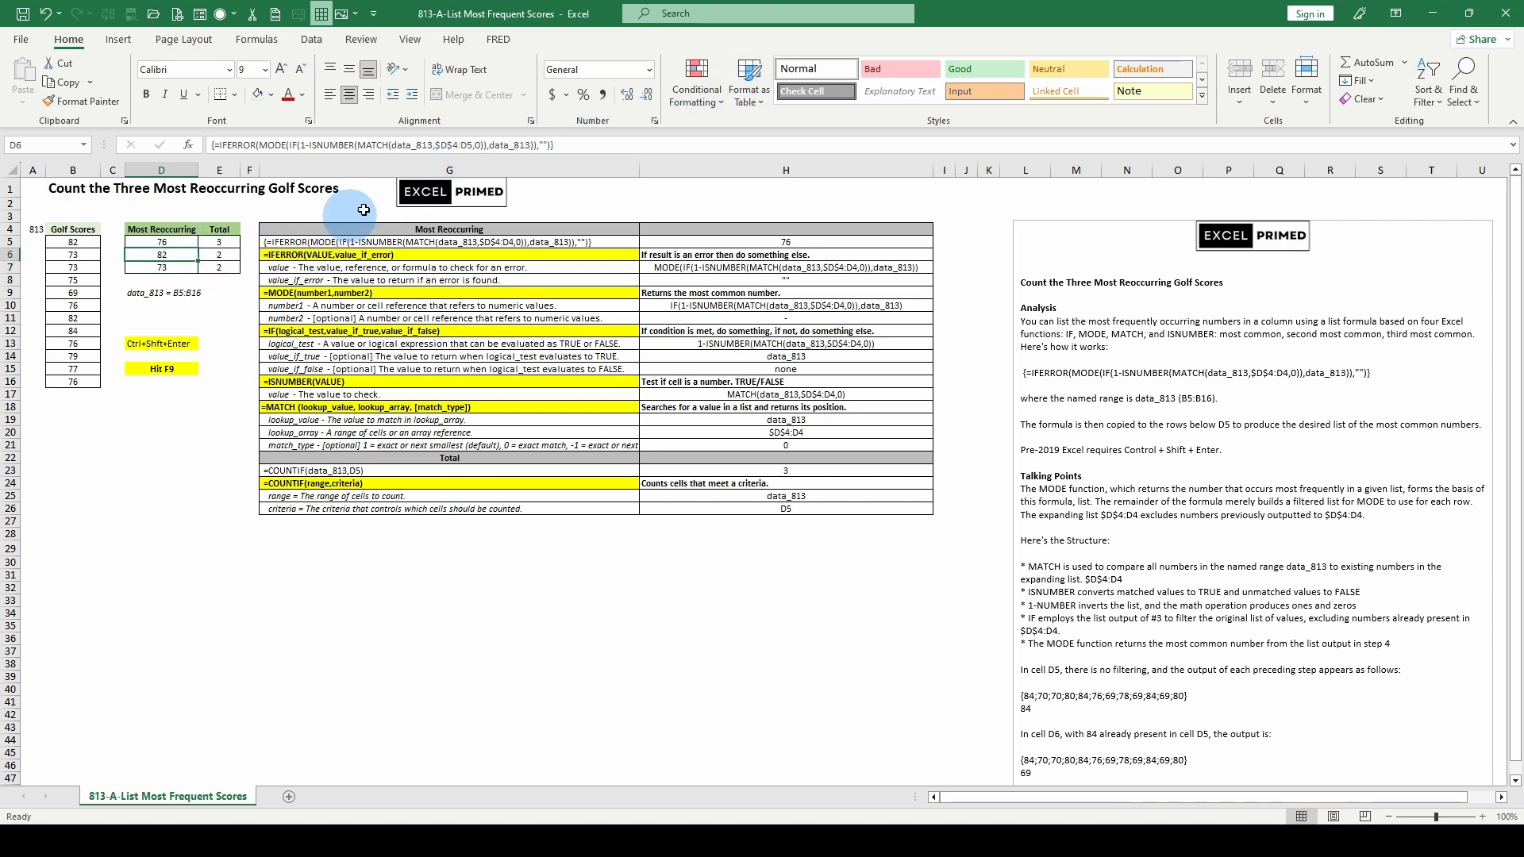
pyautogui.doubleClick(458, 144)
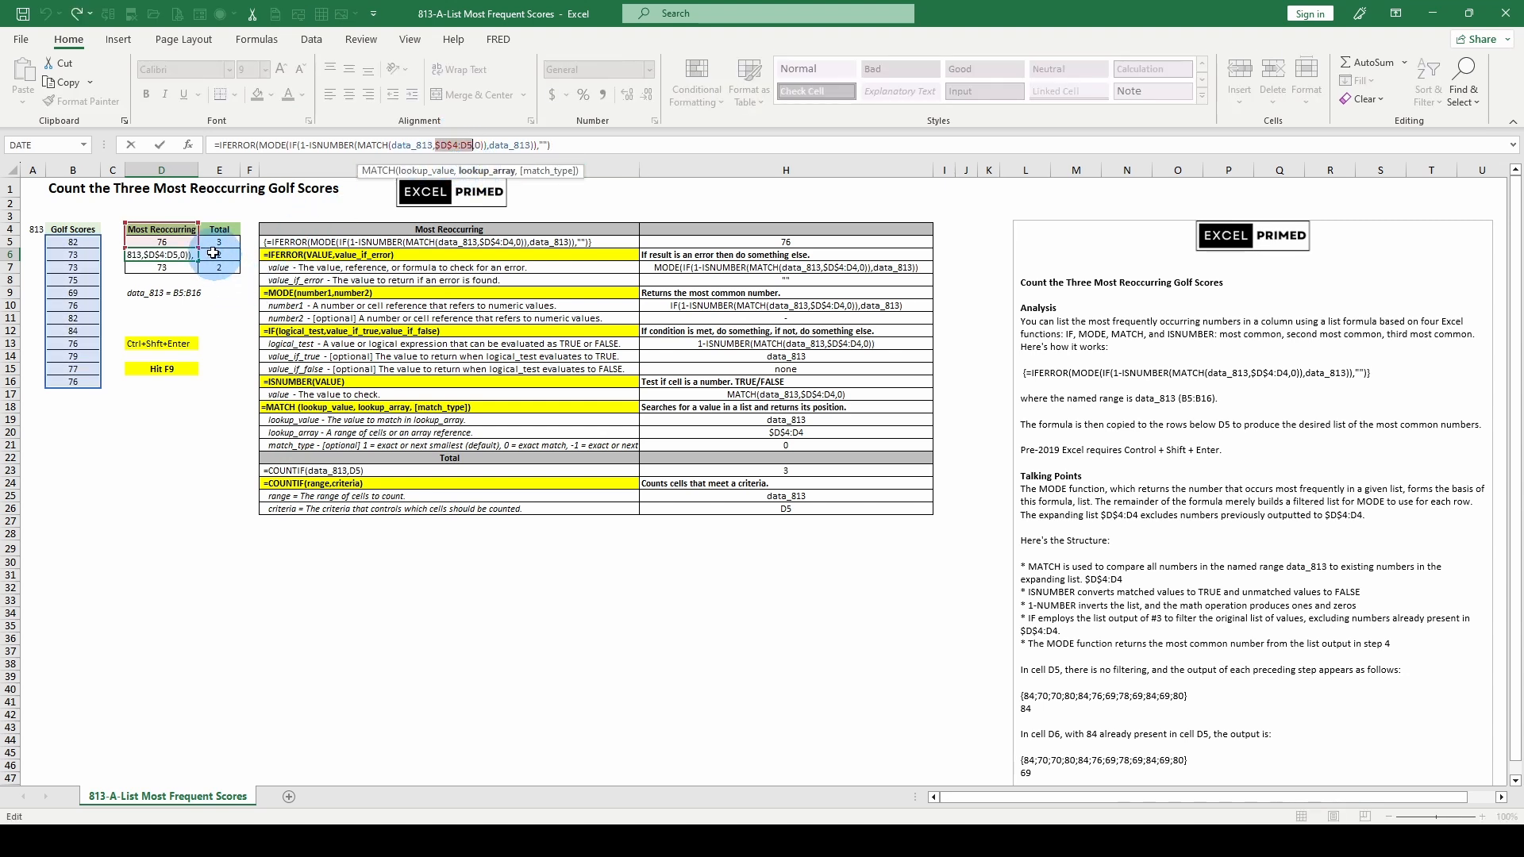
pyautogui.press('Escape')
# Step: Highlight the logical test and value-if-true arguments of IF in D6's formula, evaluate the logical test in place, and discard the edit
pyautogui.doubleClick(514, 145)
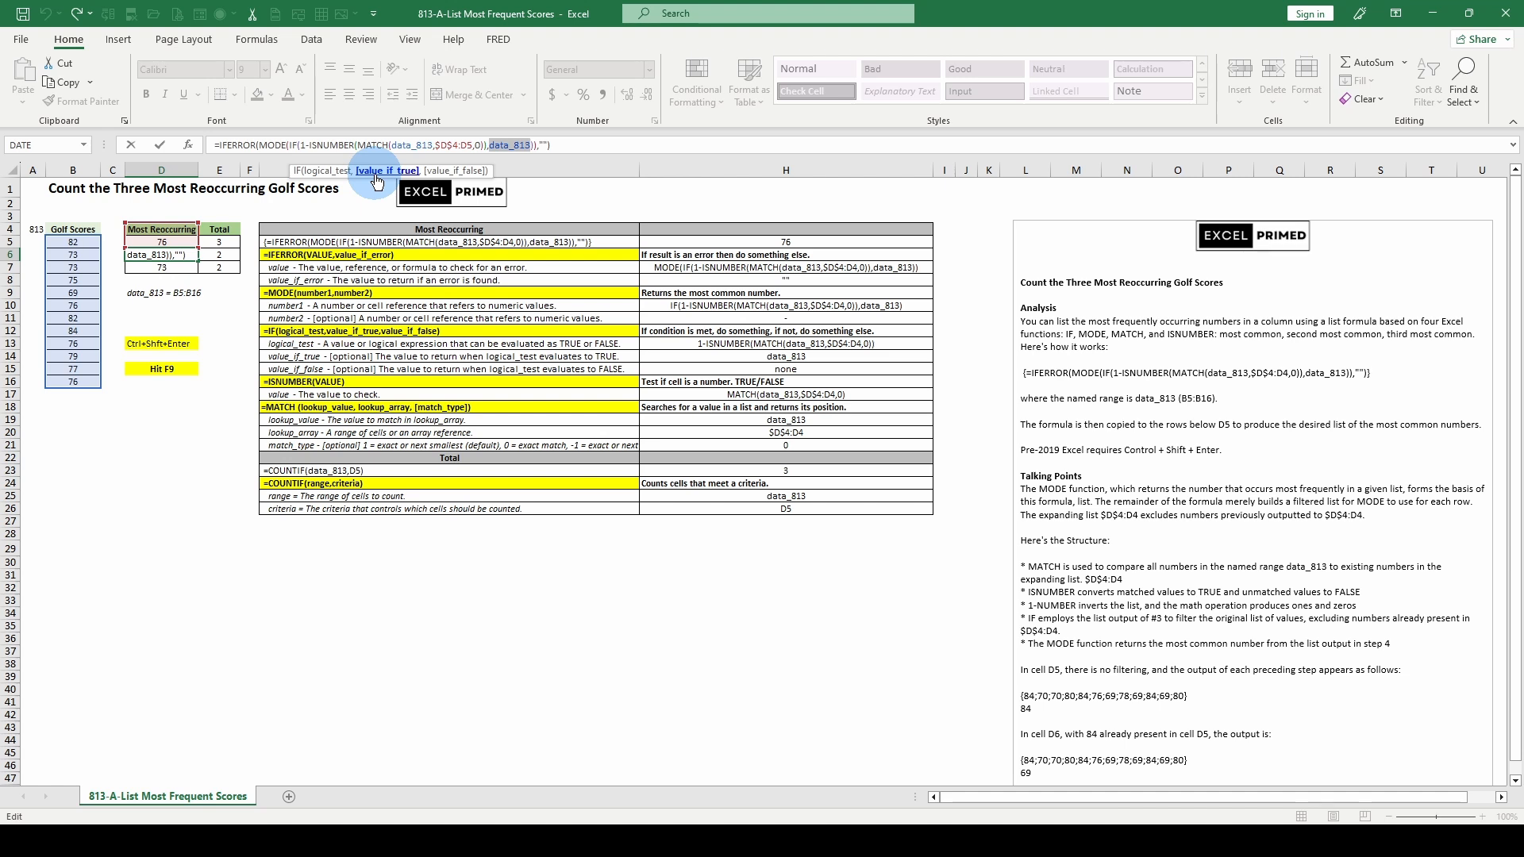
pyautogui.click(333, 172)
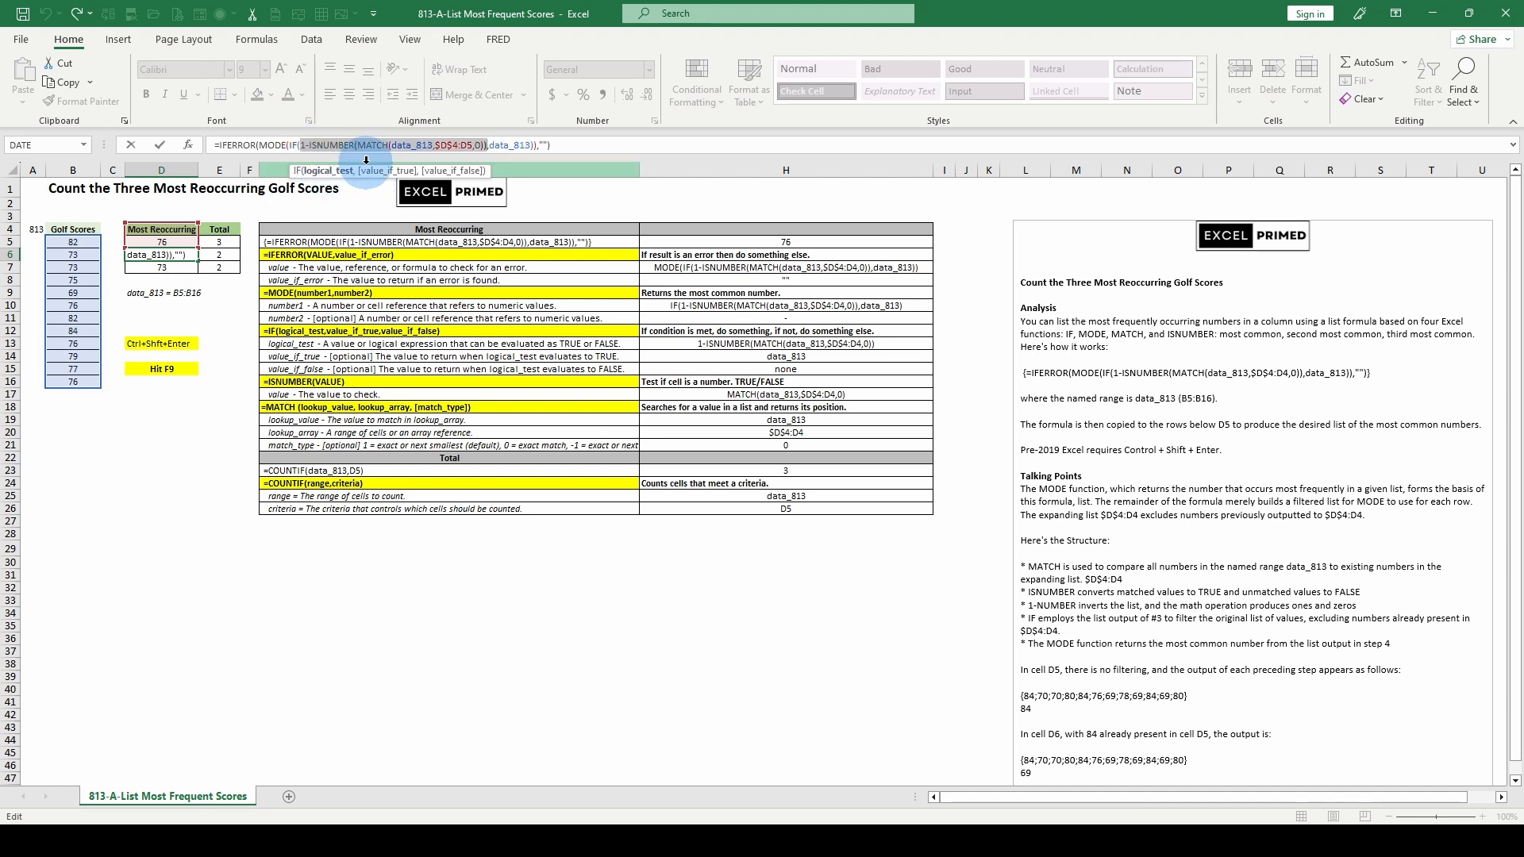
pyautogui.click(369, 171)
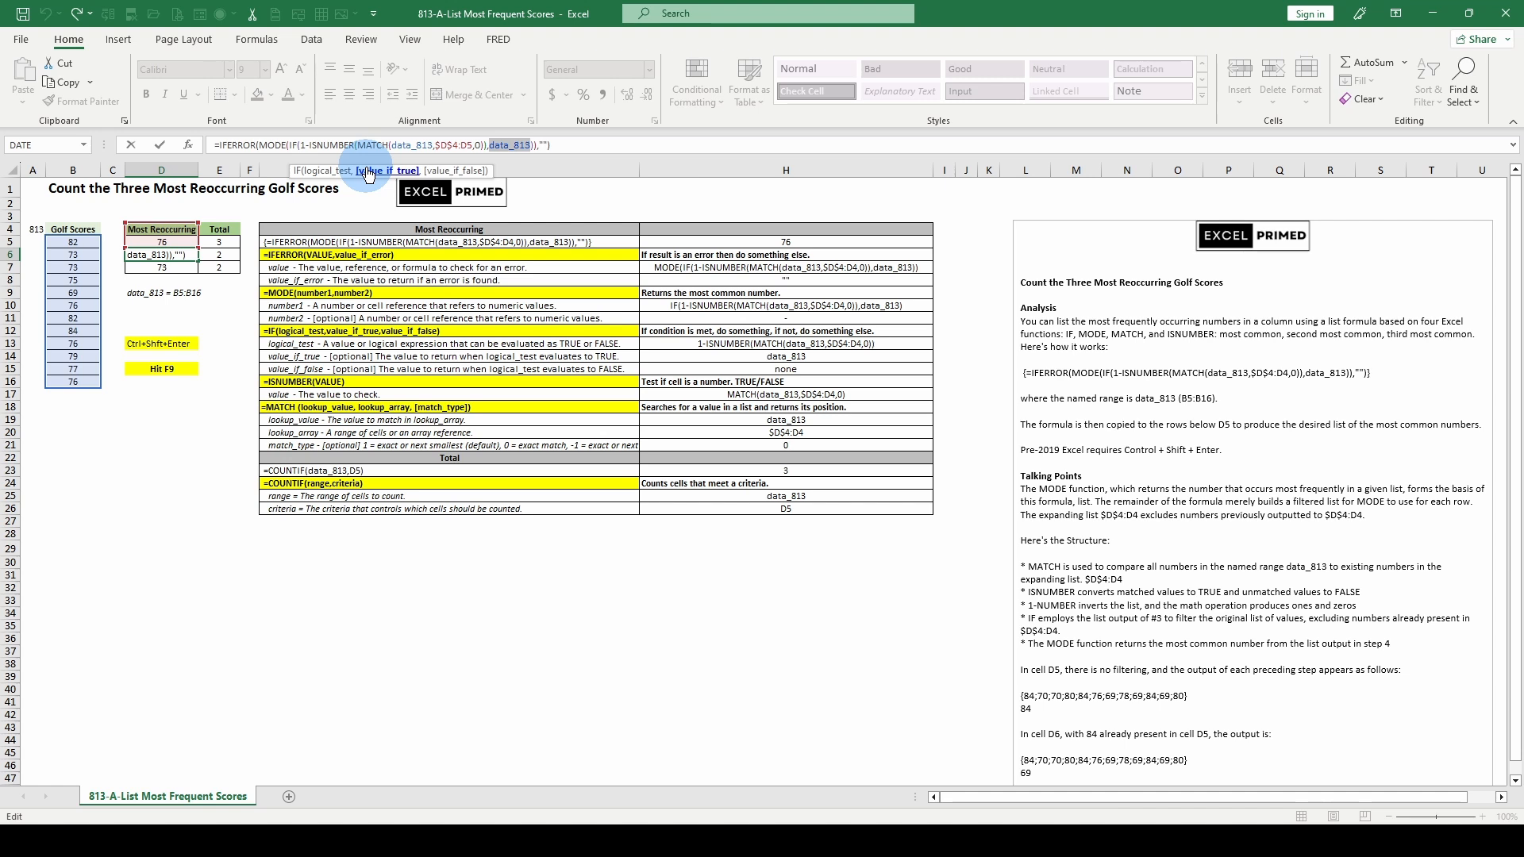
pyautogui.click(324, 172)
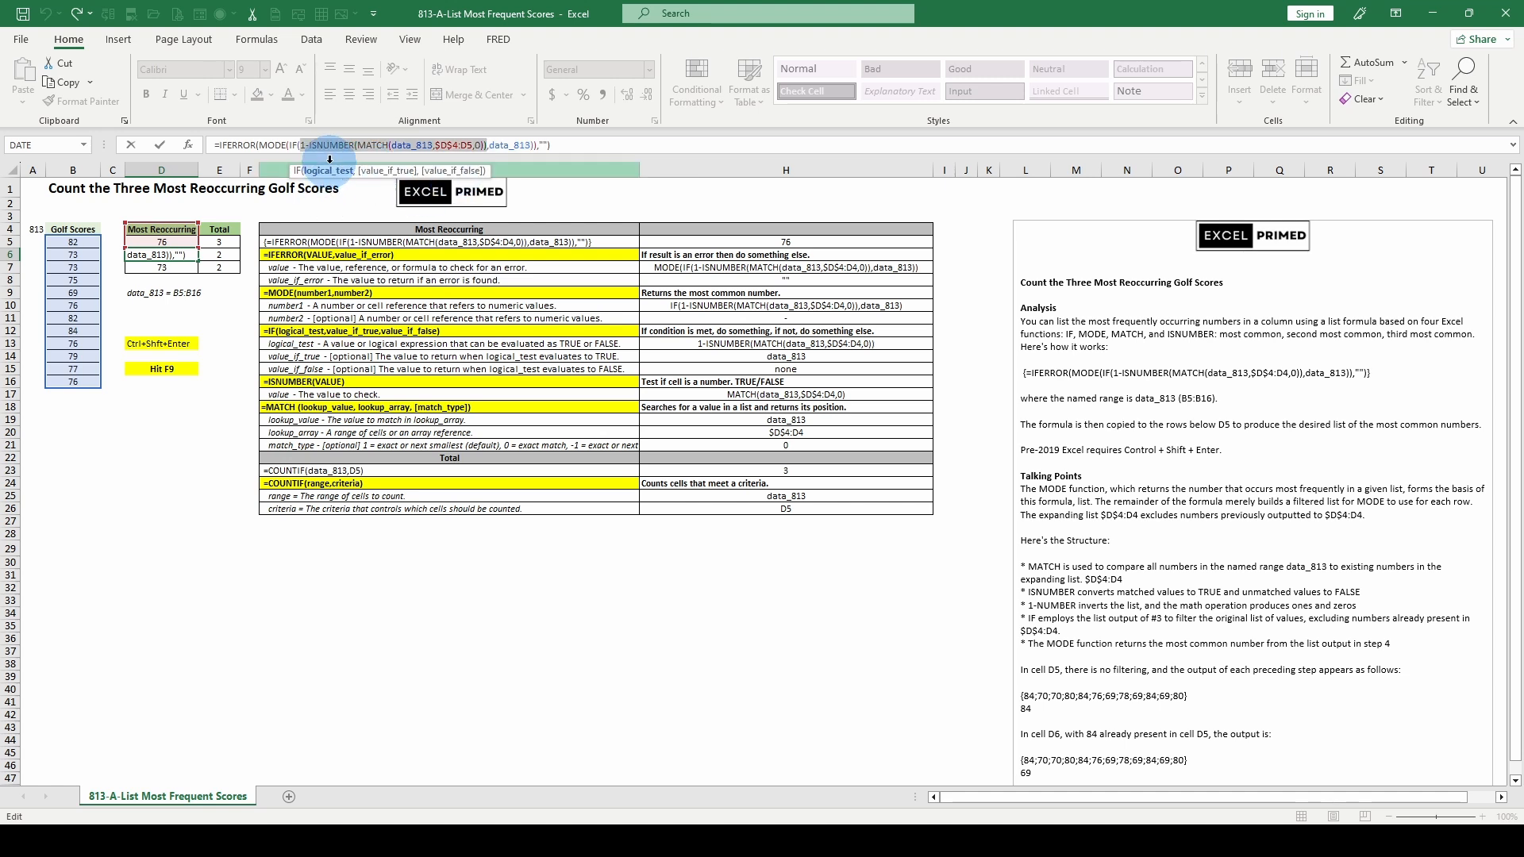
pyautogui.click(386, 172)
pyautogui.click(324, 172)
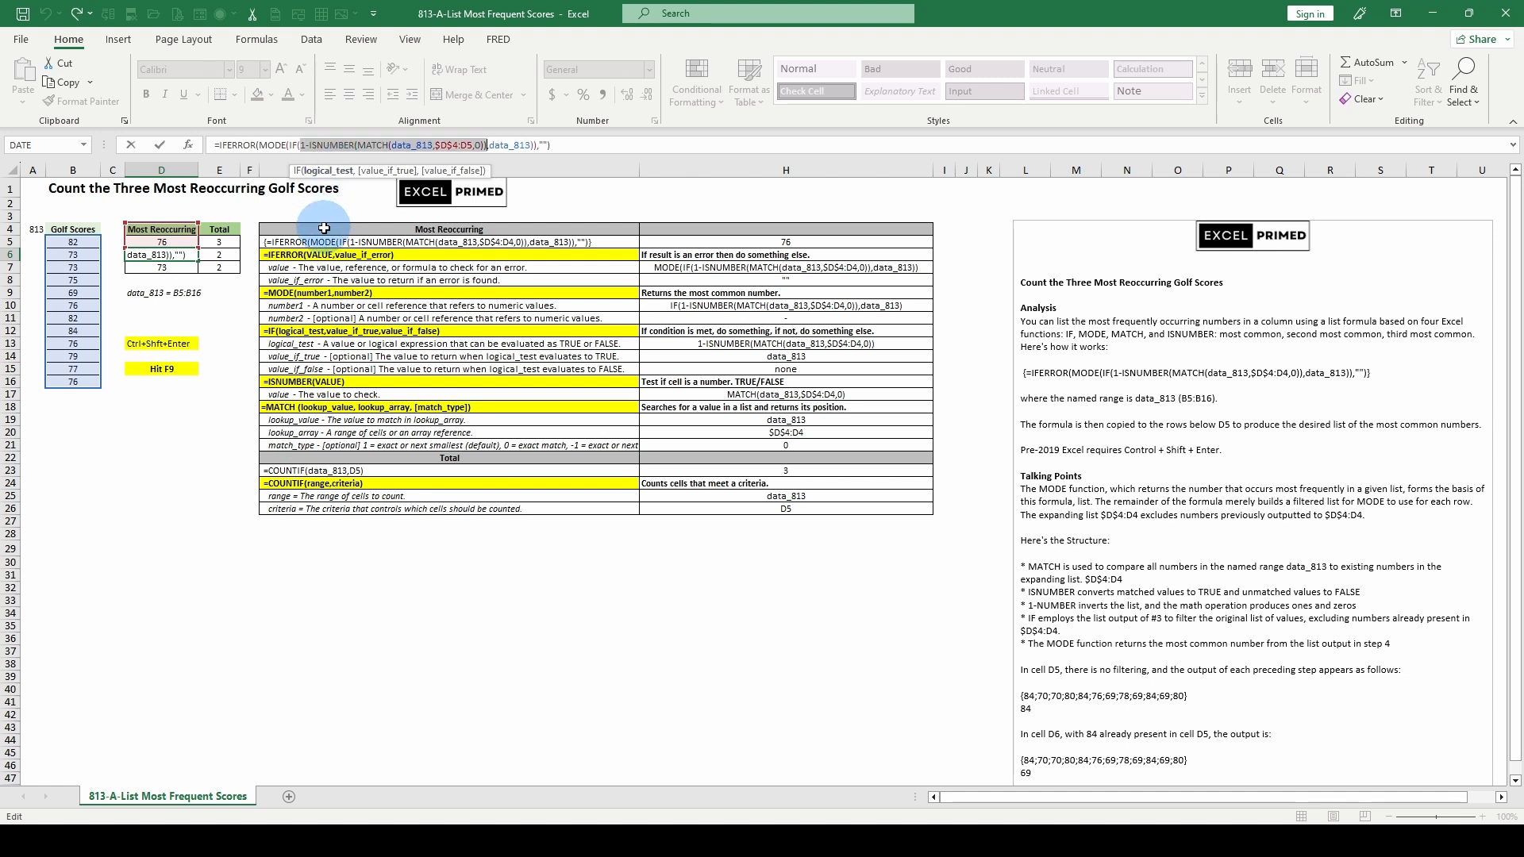
pyautogui.press('F9')
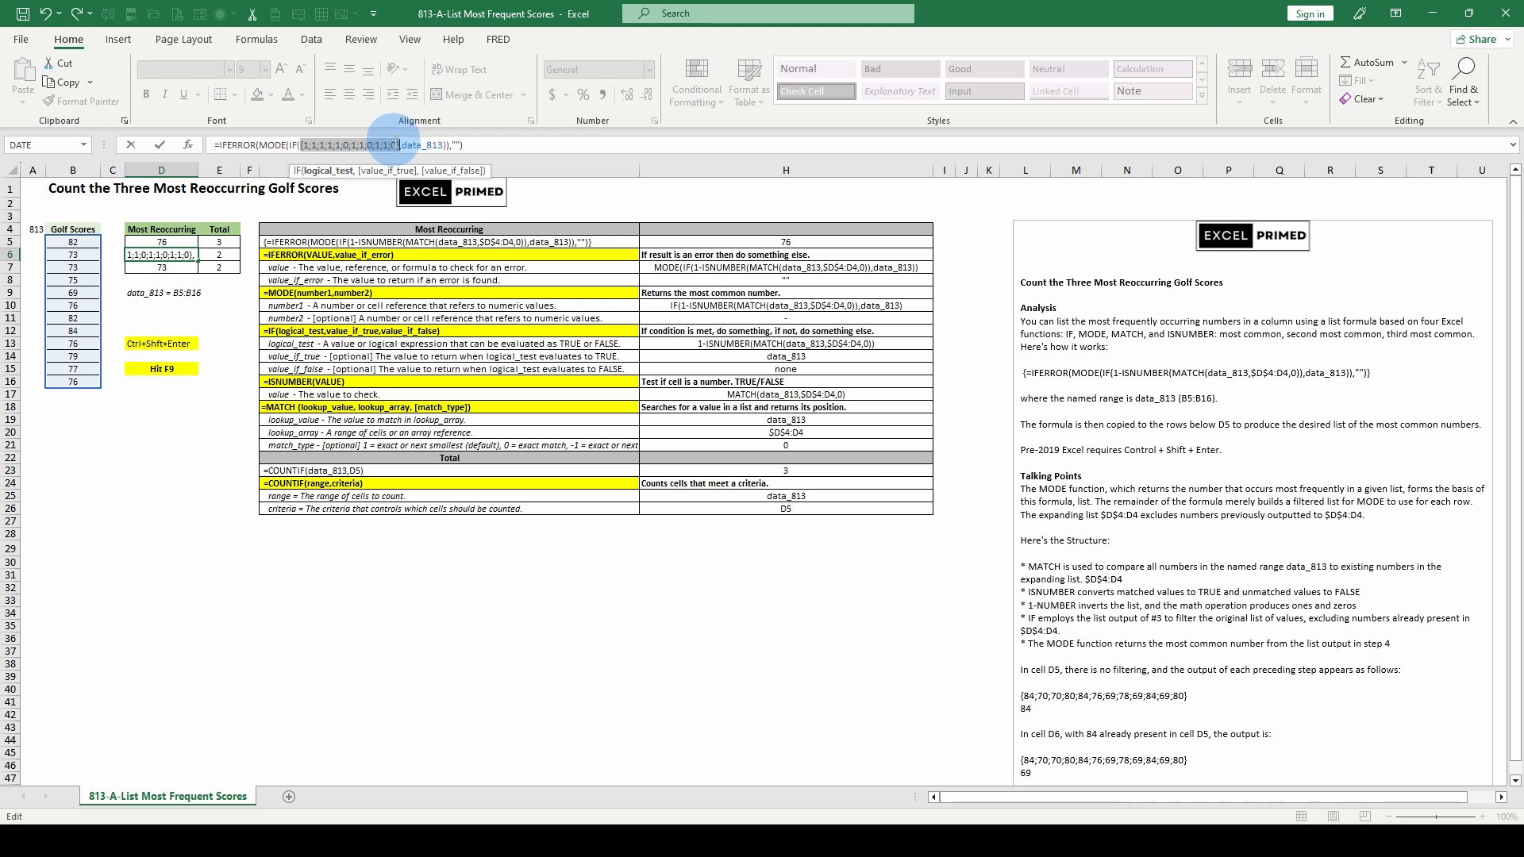
pyautogui.press('Escape')
# Step: Evaluate the MATCH expression inside ISNUMBER in D6's formula and restore the original expression
pyautogui.click(360, 146)
pyautogui.click(372, 171)
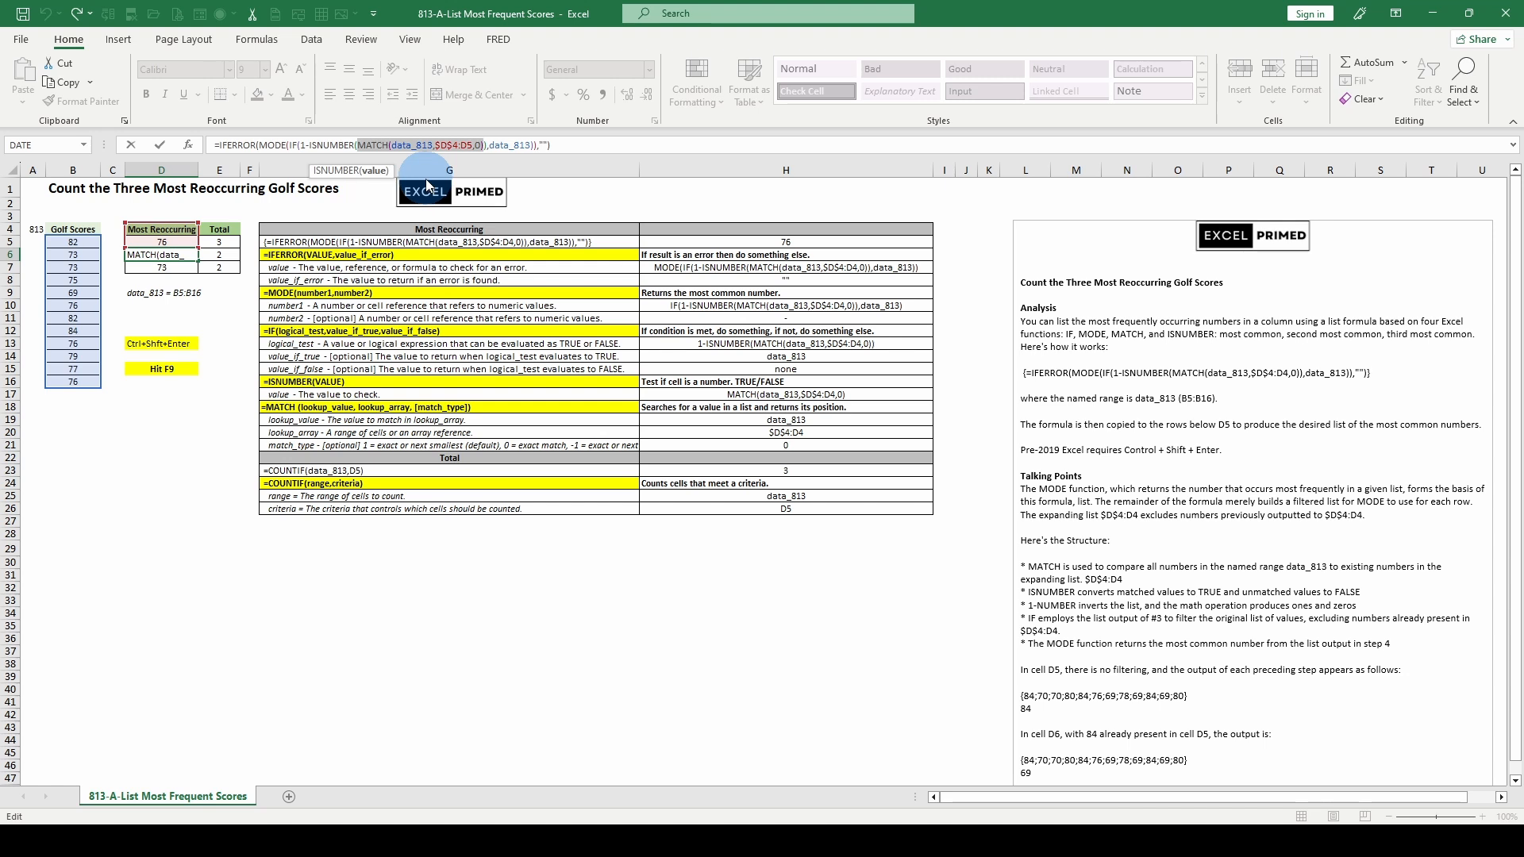
pyautogui.press('F9')
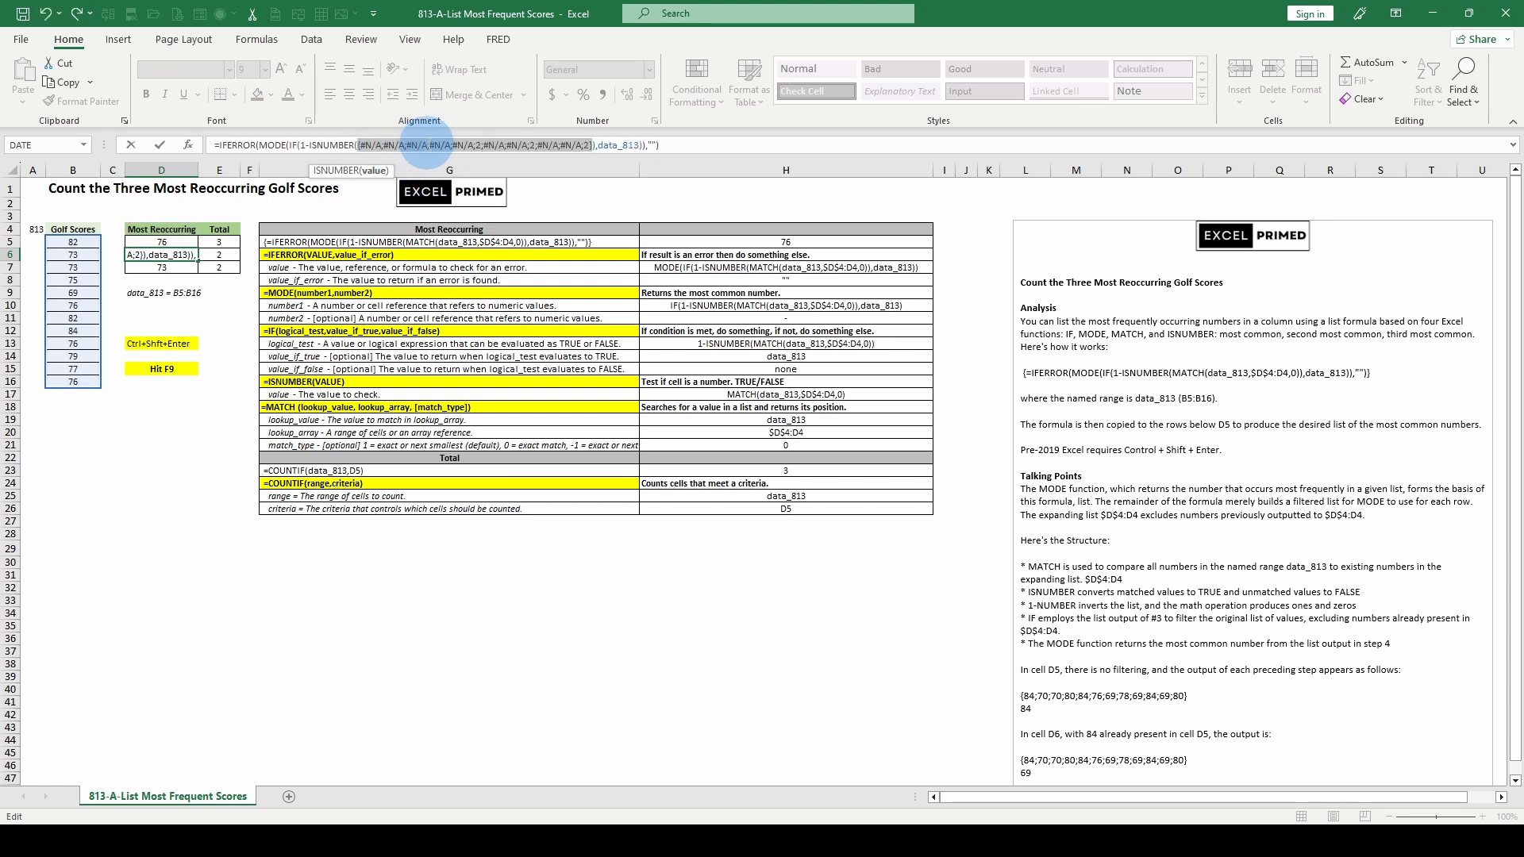
pyautogui.hotkey('ctrl', 'z')
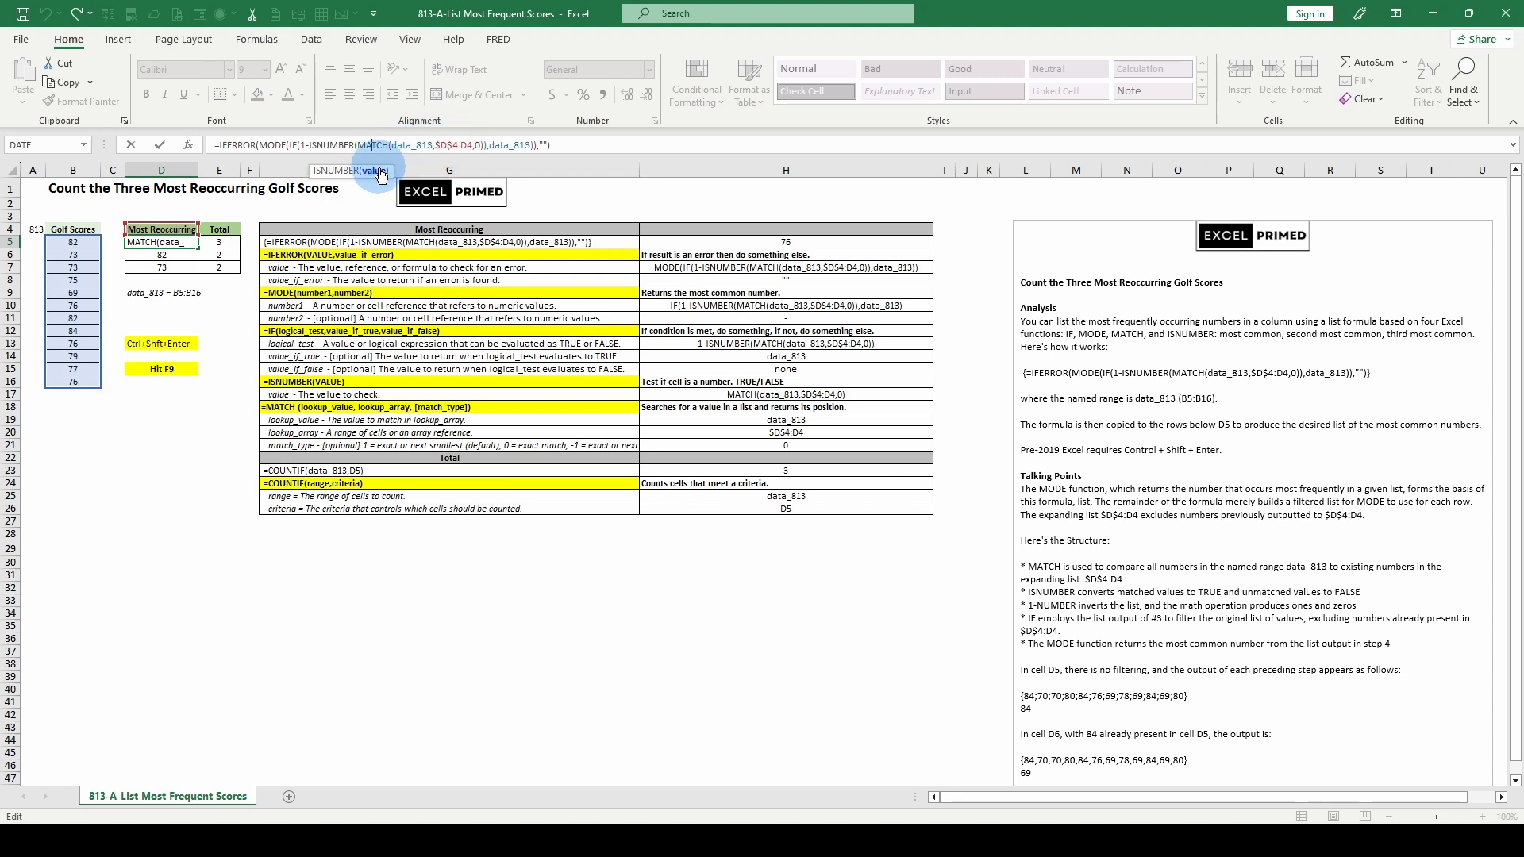
# Step: Evaluate the MATCH expression inside ISNUMBER in D5's formula and discard the edit
pyautogui.click(379, 171)
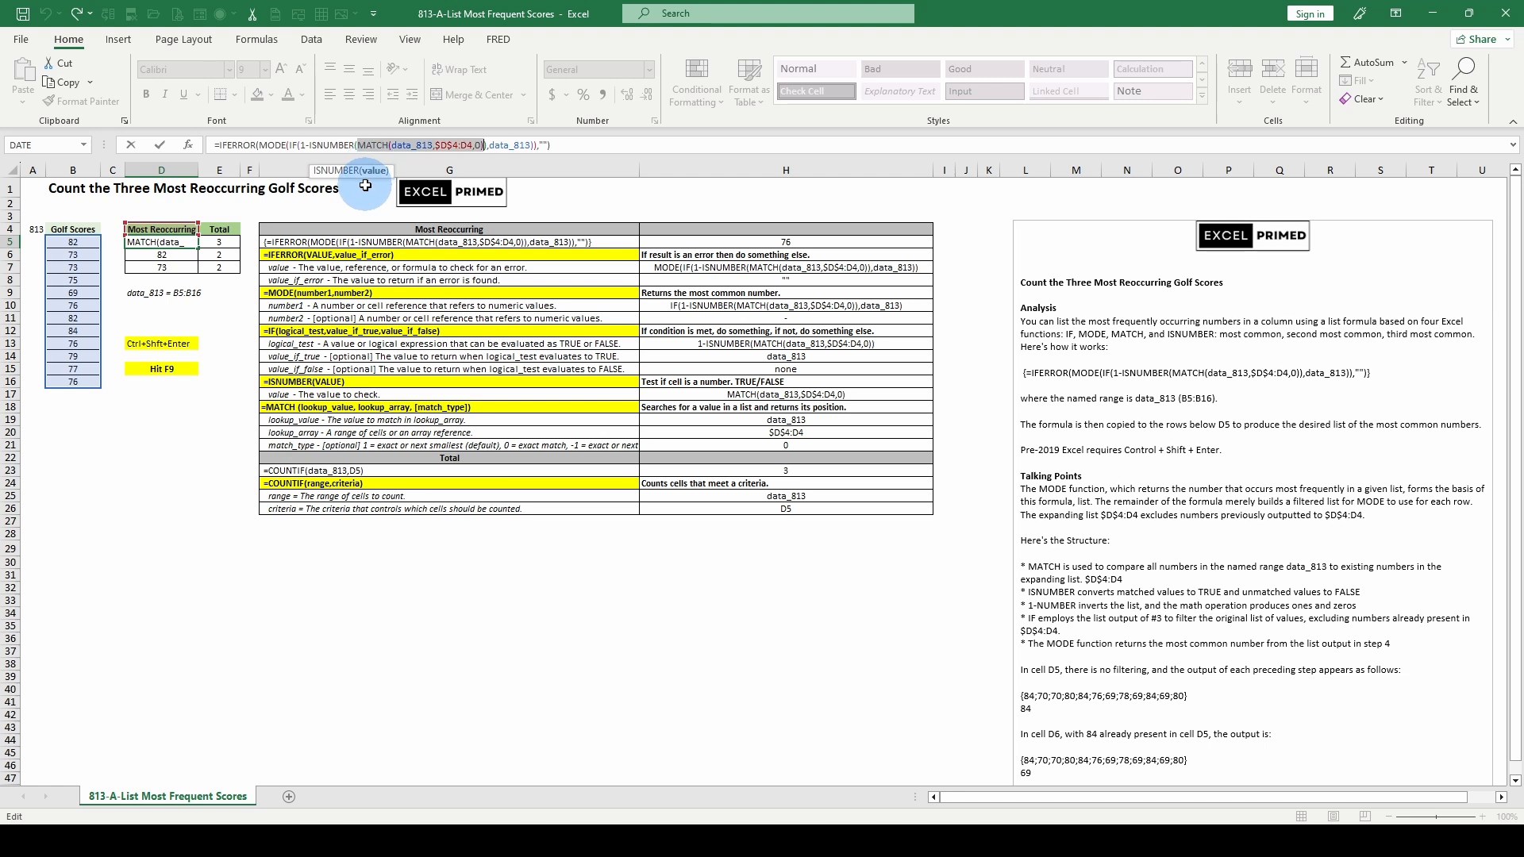
pyautogui.press('F9')
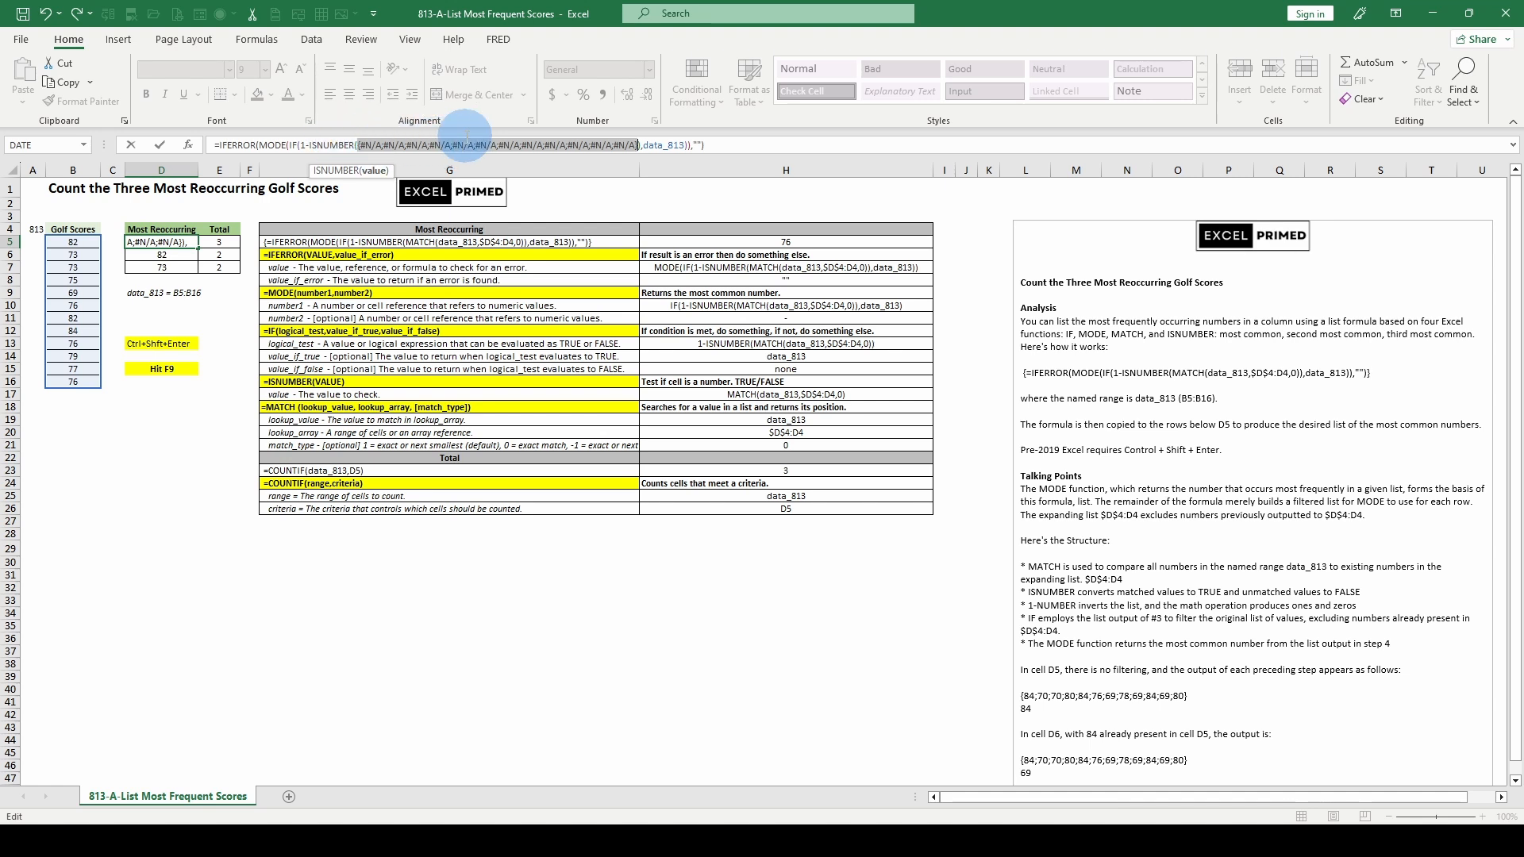
pyautogui.click(349, 175)
pyautogui.click(1499, 178)
pyautogui.press('Escape')
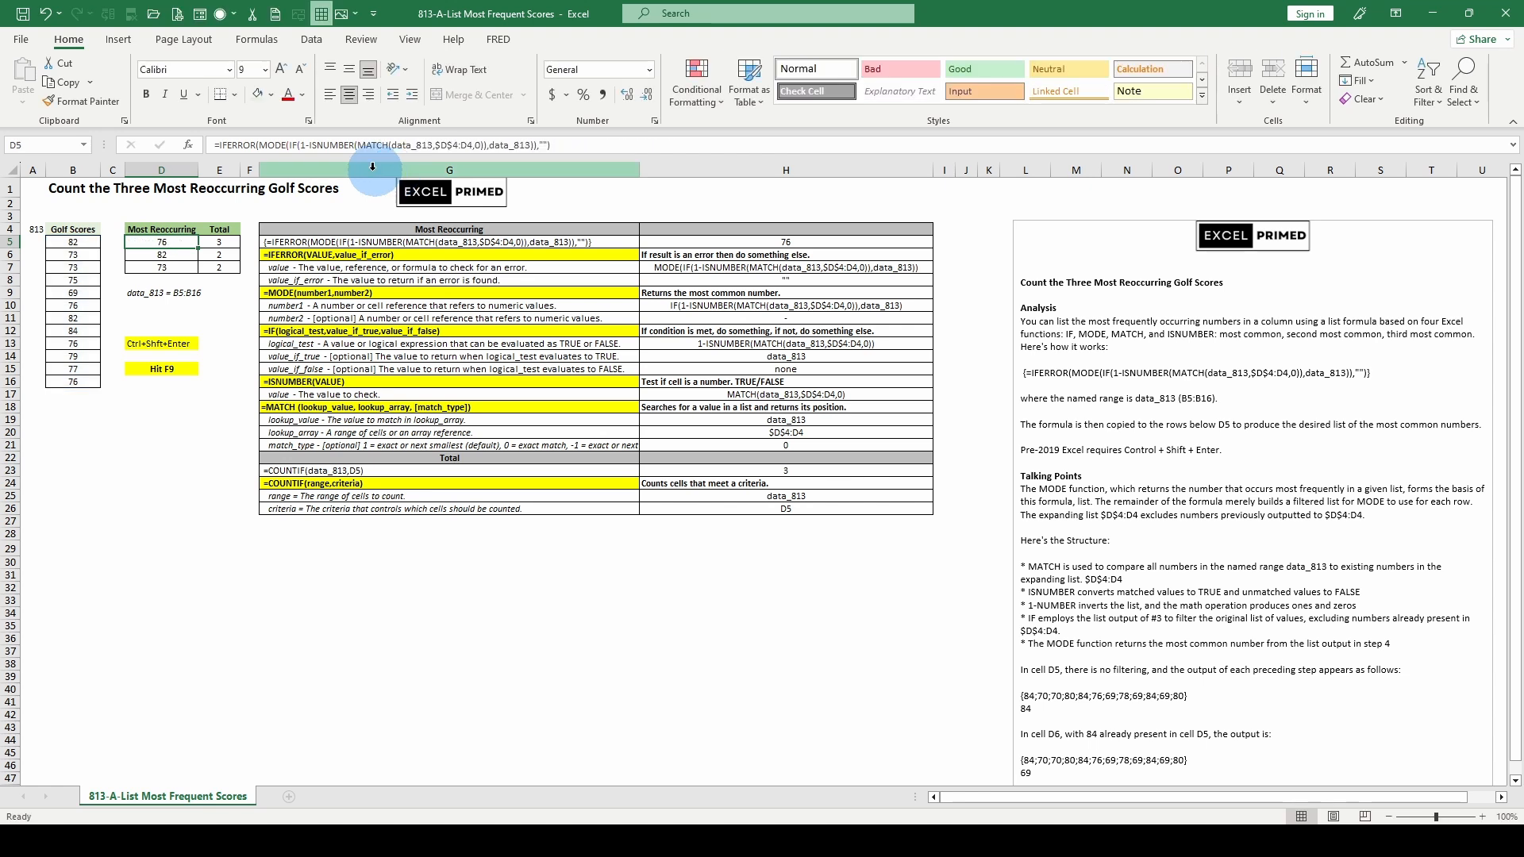
# Step: Evaluate the logical test of IF in D5's formula and restore the original expression
pyautogui.click(301, 145)
pyautogui.click(319, 173)
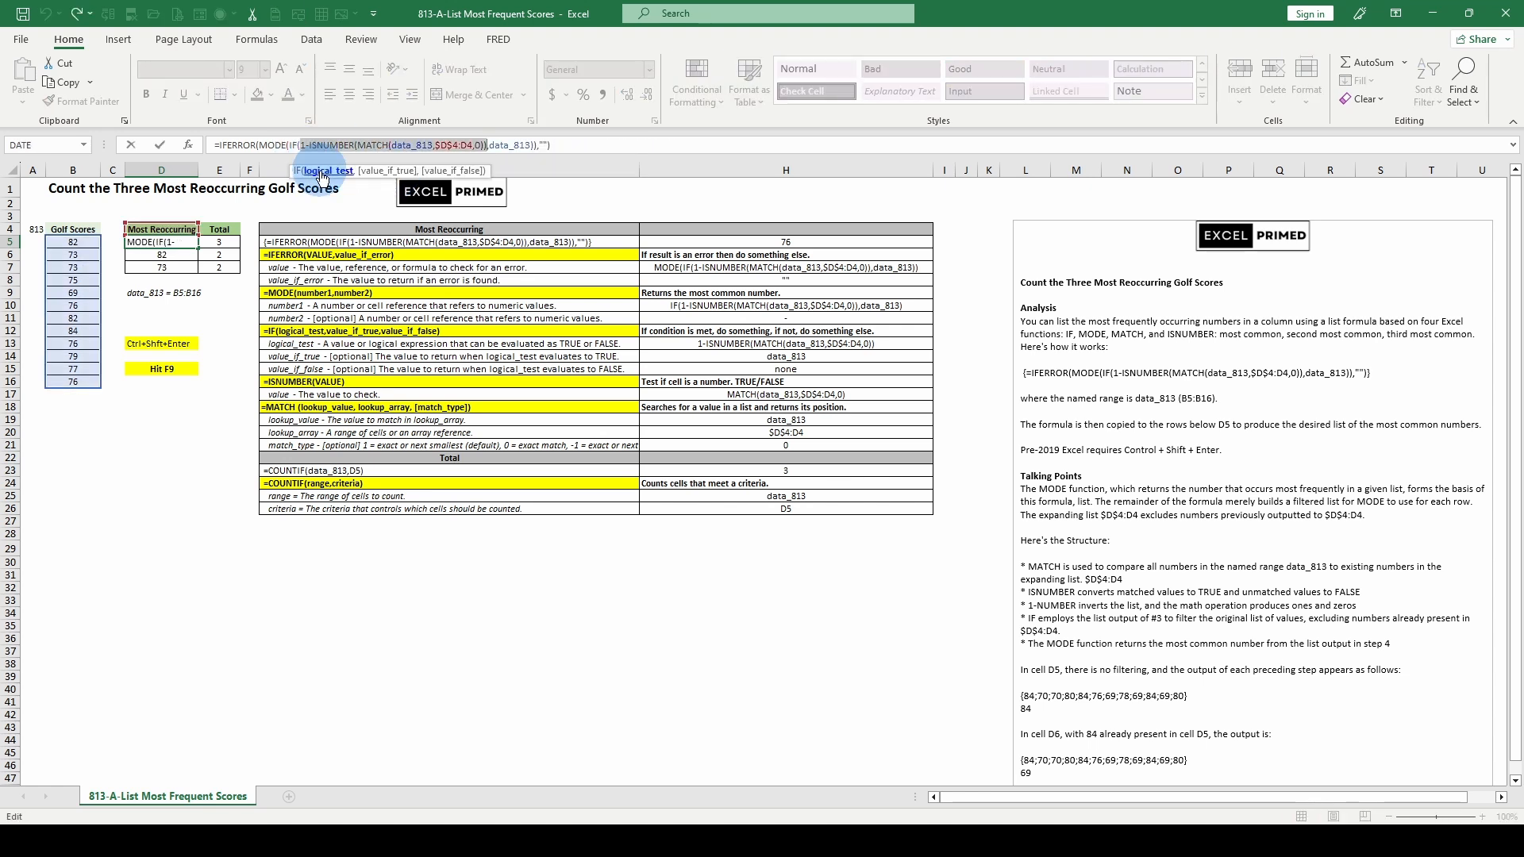
pyautogui.press('F9')
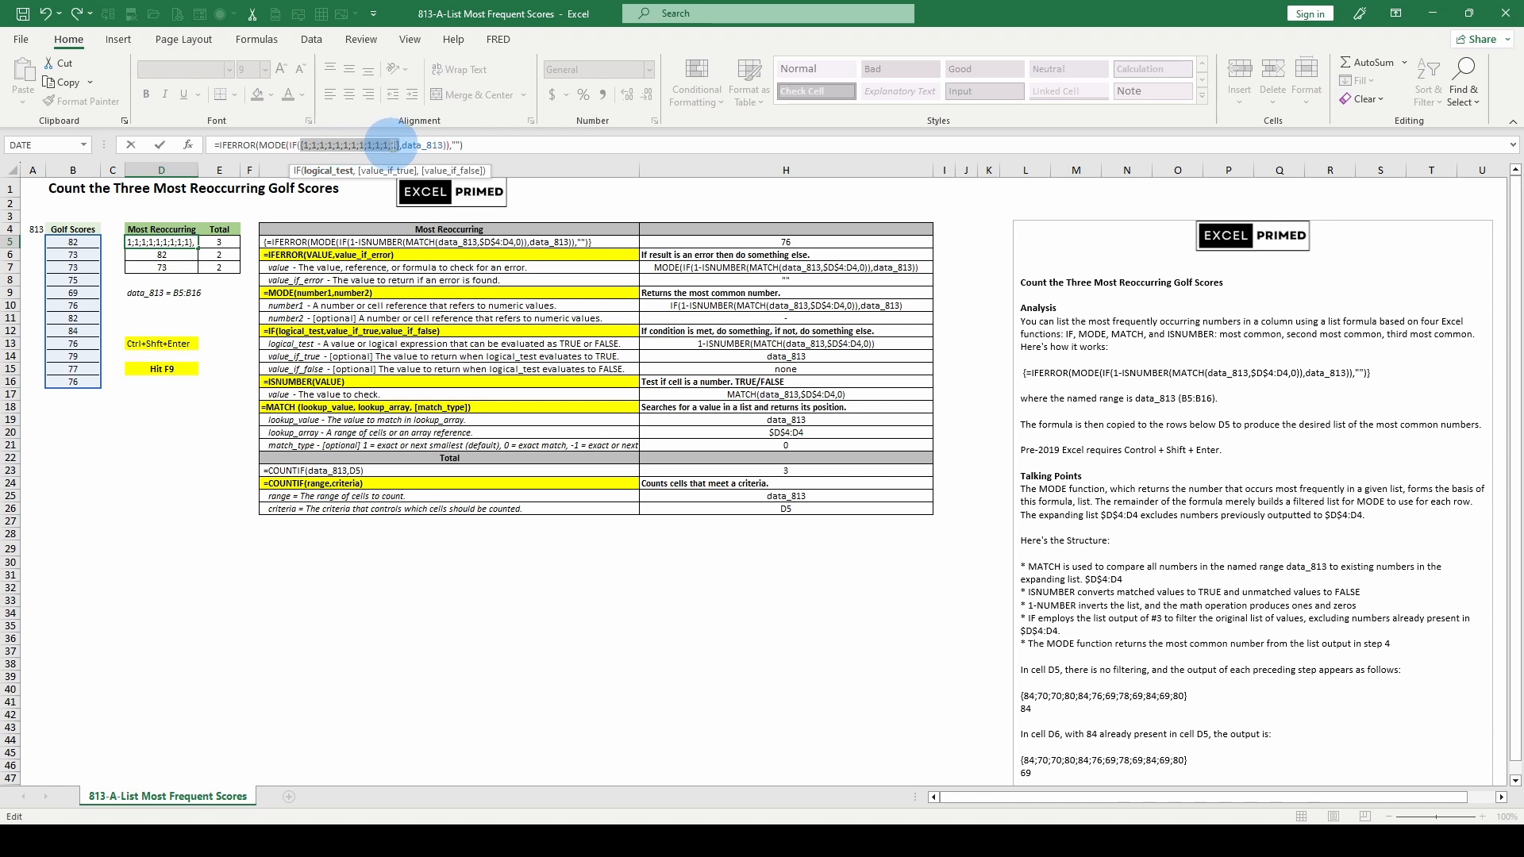
pyautogui.hotkey('ctrl', 'z')
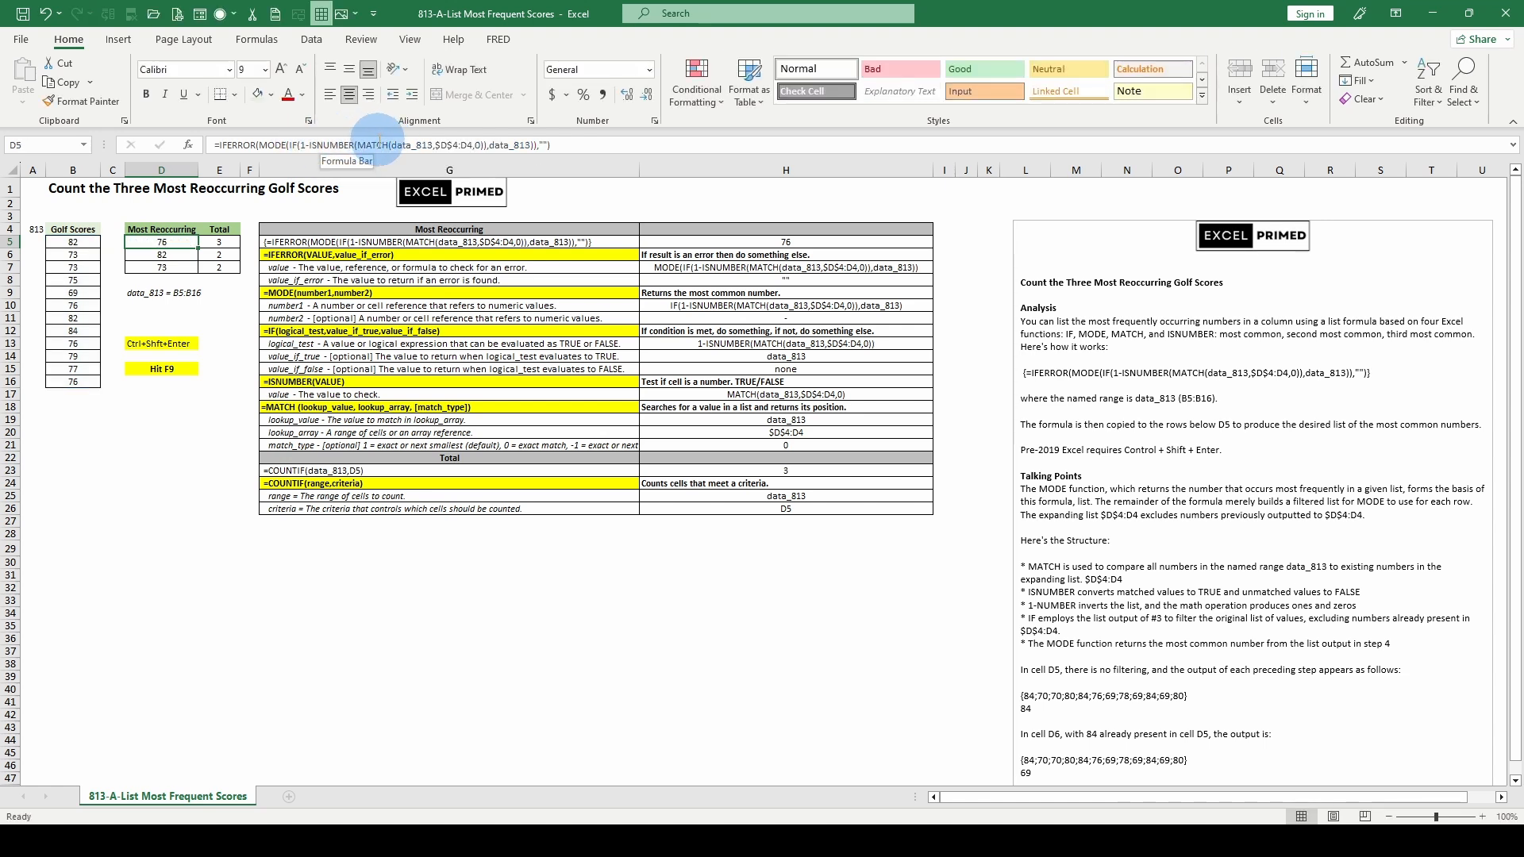
# Step: Evaluate the ISNUMBER value argument in D5's formula once more and discard the edit
pyautogui.click(375, 172)
pyautogui.press('F9')
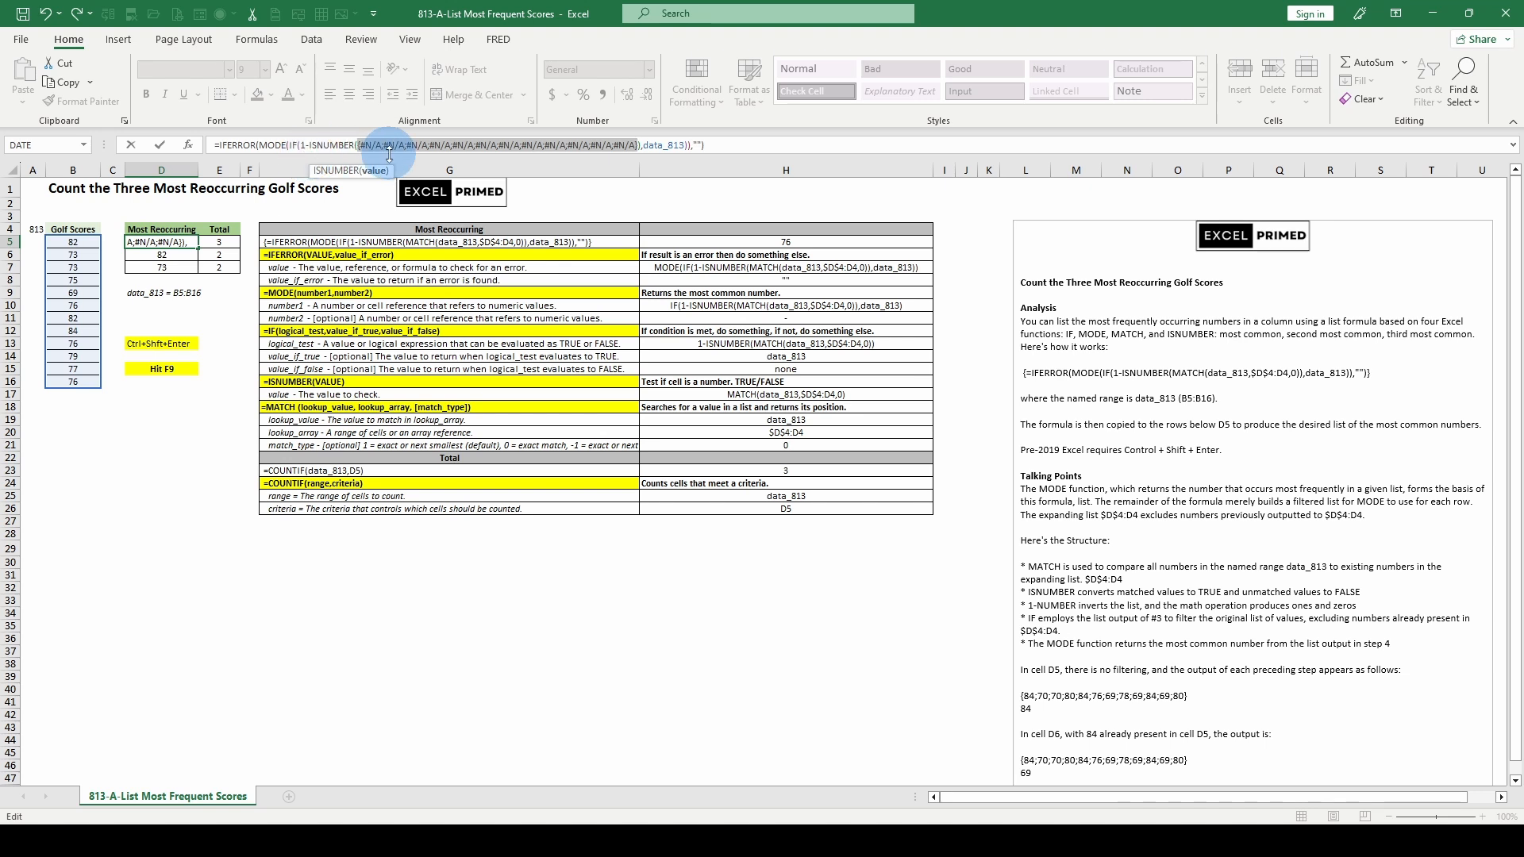
pyautogui.press('Escape')
# Step: Evaluate both the logical test and the value-if-true argument of IF in D5's formula, and discard the edits
pyautogui.click(343, 148)
pyautogui.click(327, 172)
pyautogui.press('F9')
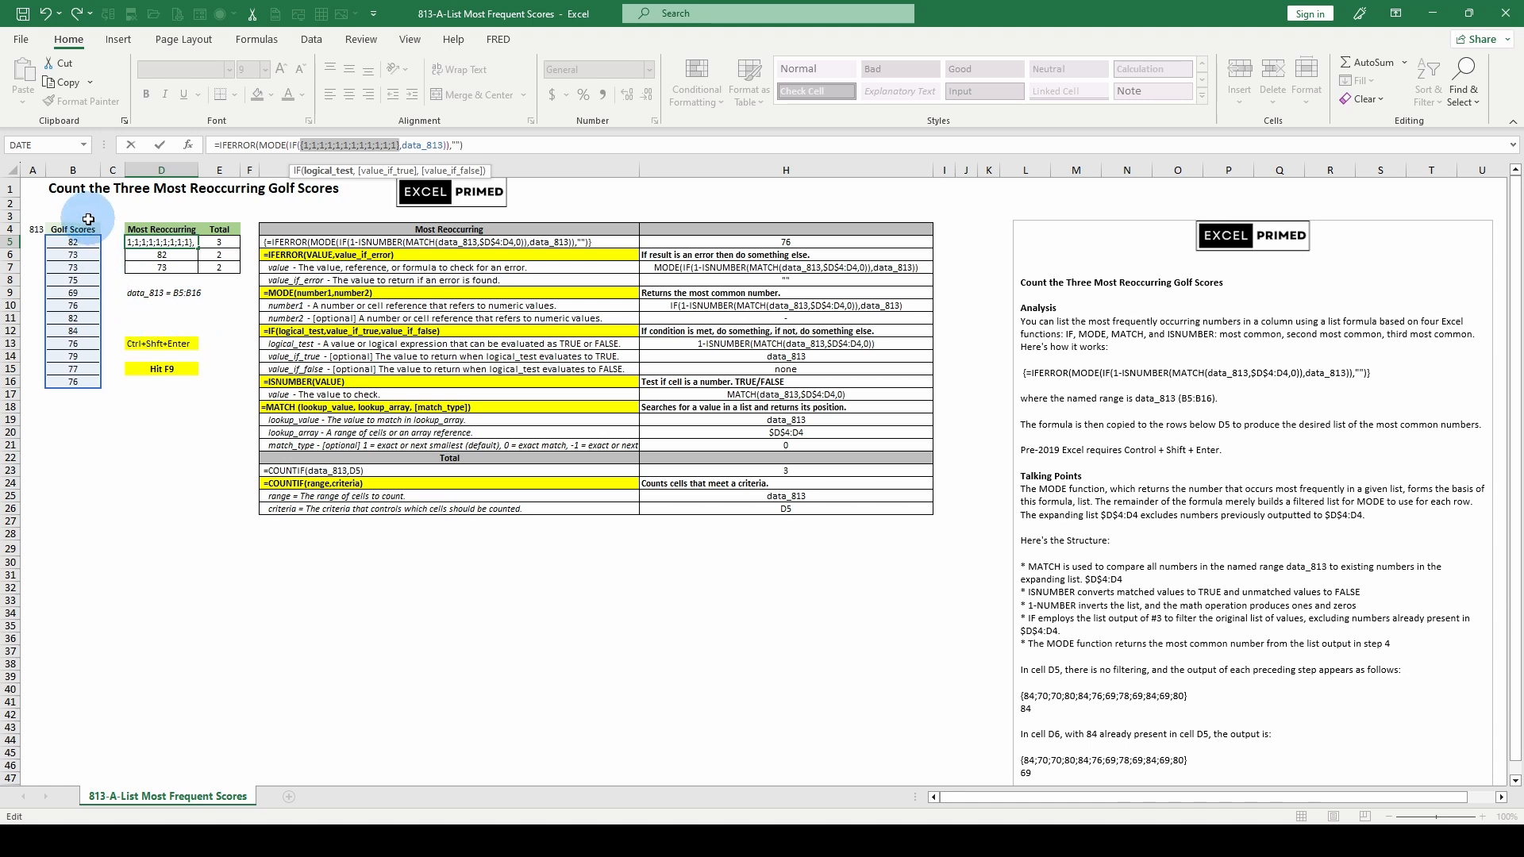
pyautogui.click(395, 172)
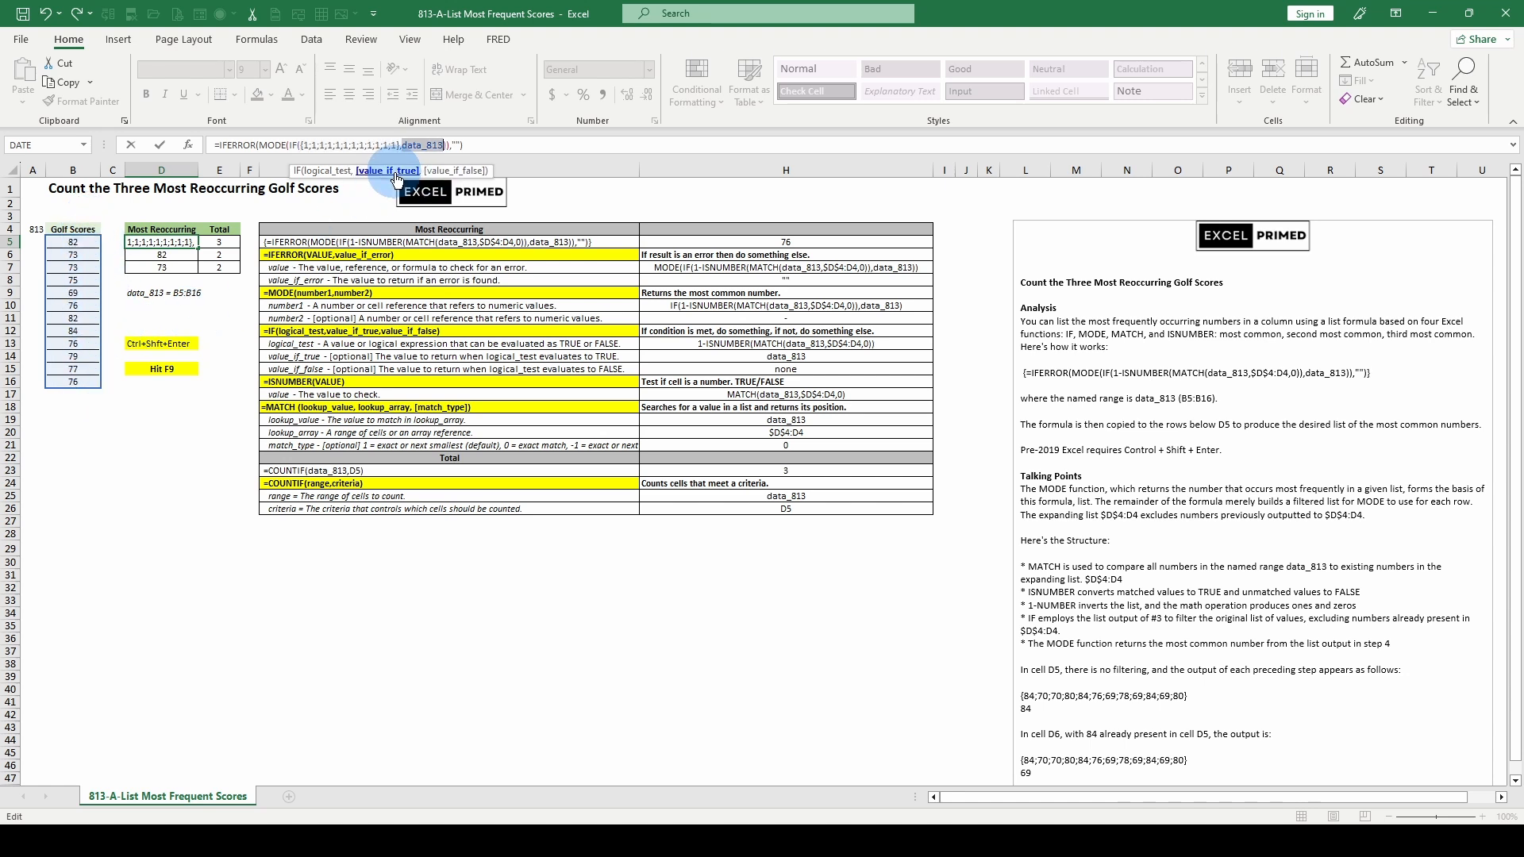
pyautogui.press('F9')
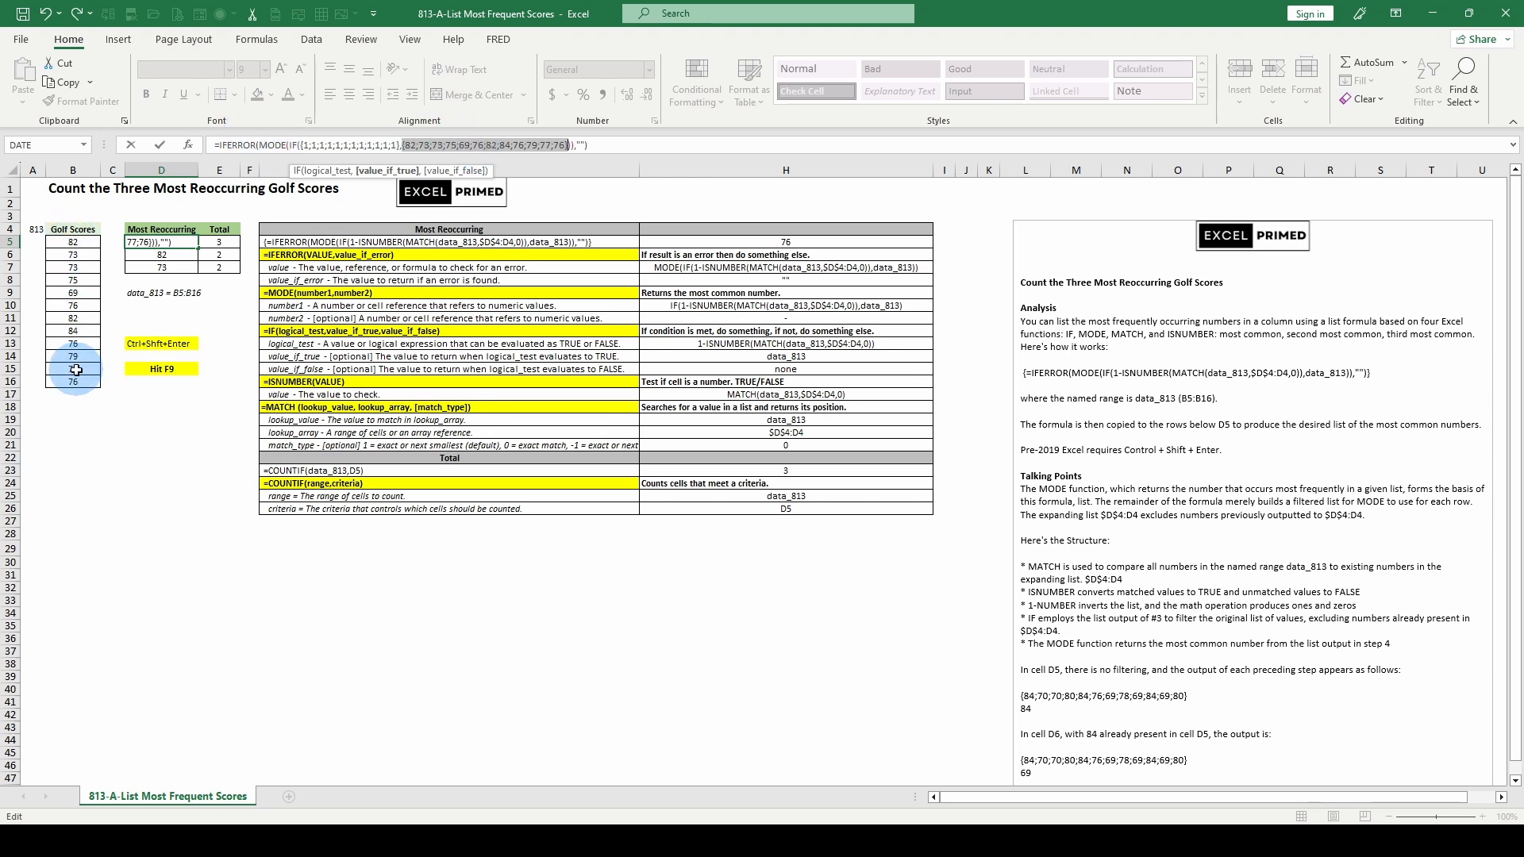
pyautogui.press('Escape')
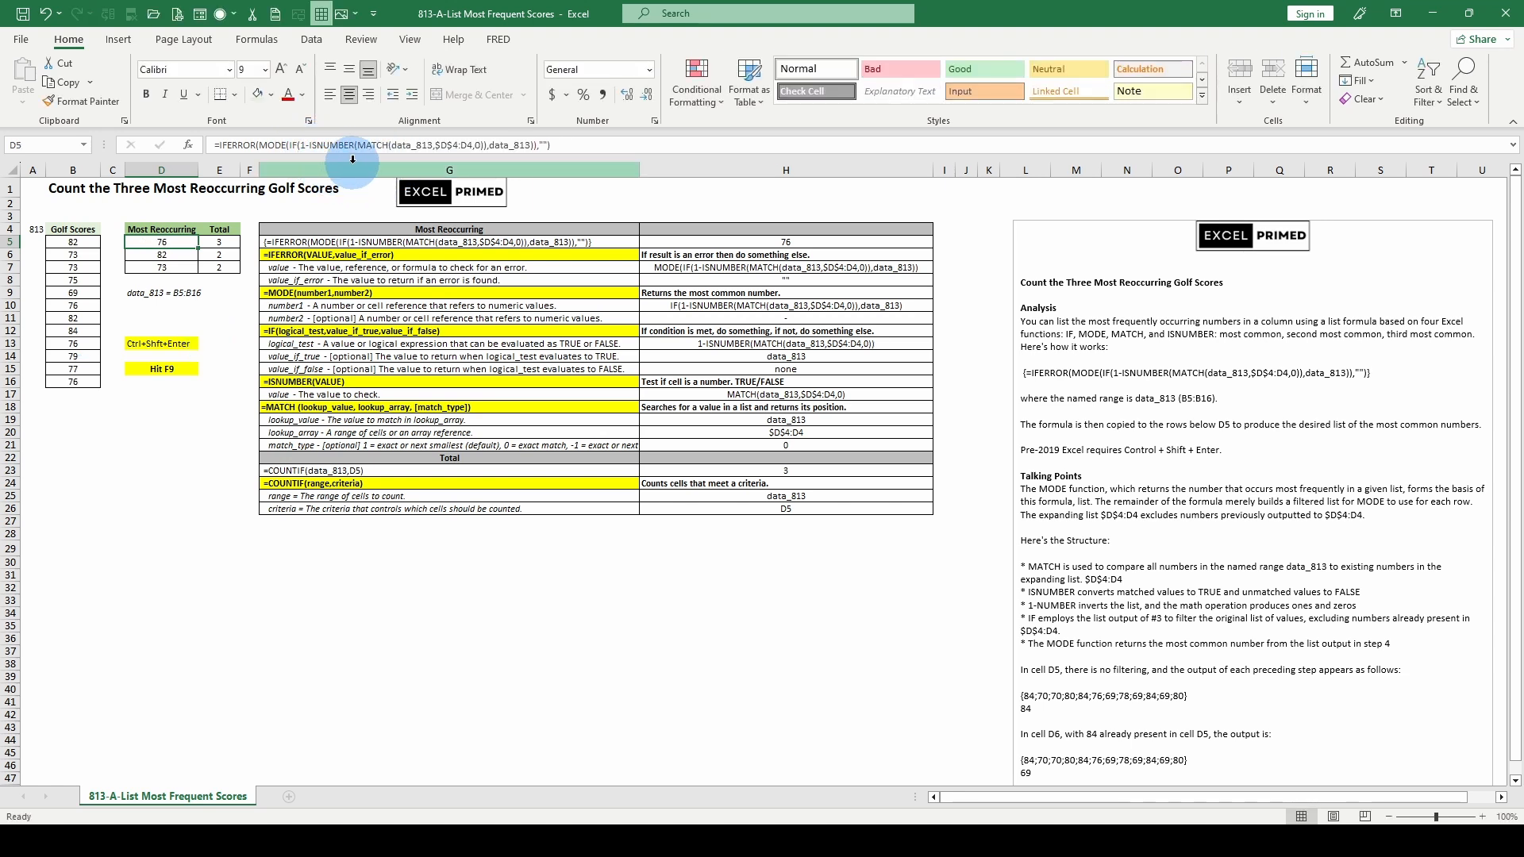
# Step: Evaluate the lookup value data_813 of MATCH in D6's formula and restore the named range
pyautogui.click(185, 255)
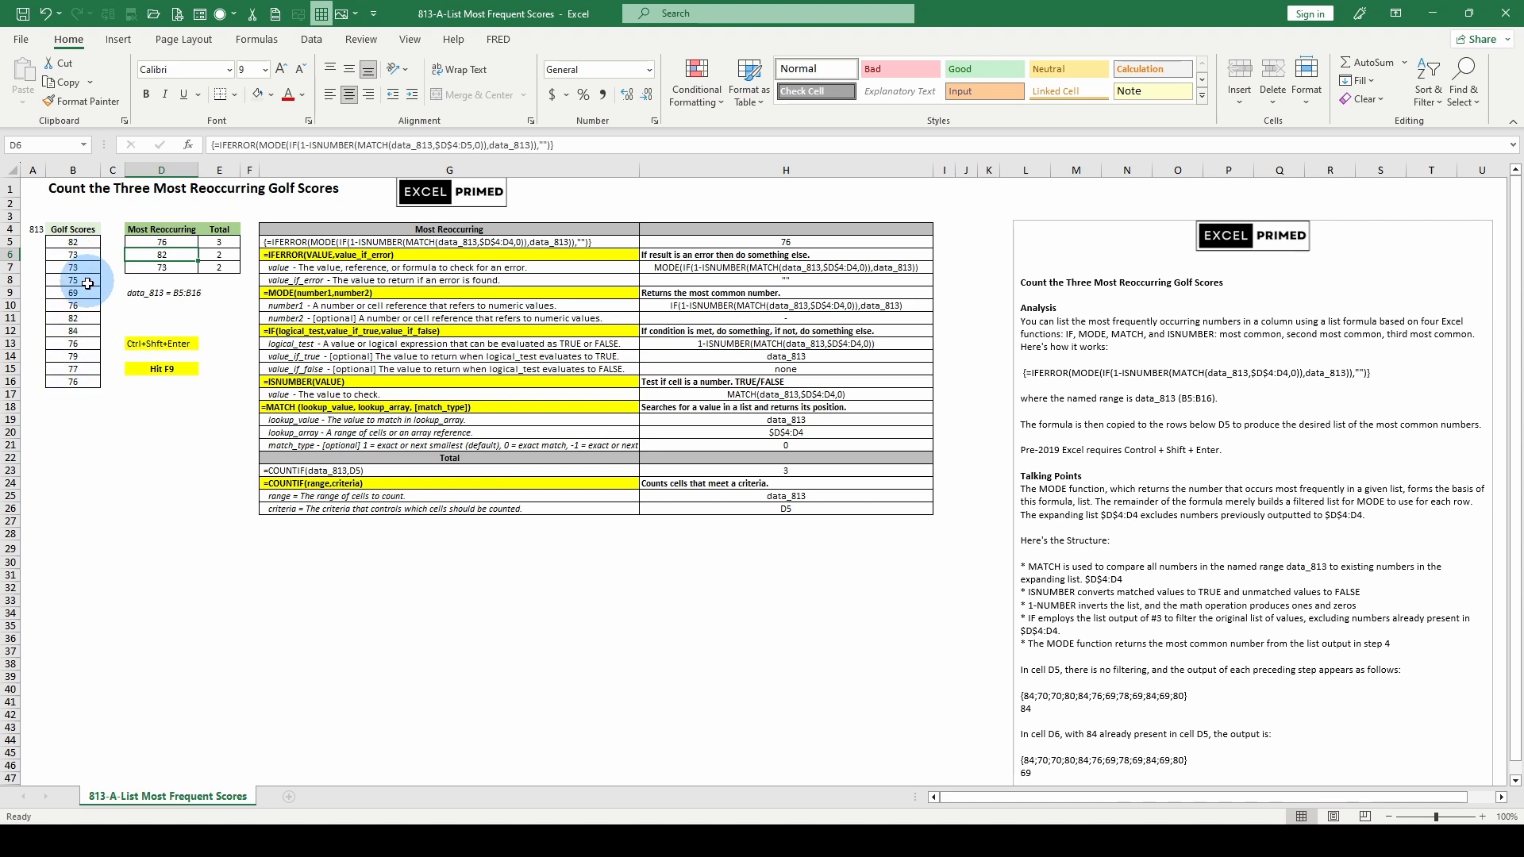
pyautogui.click(389, 146)
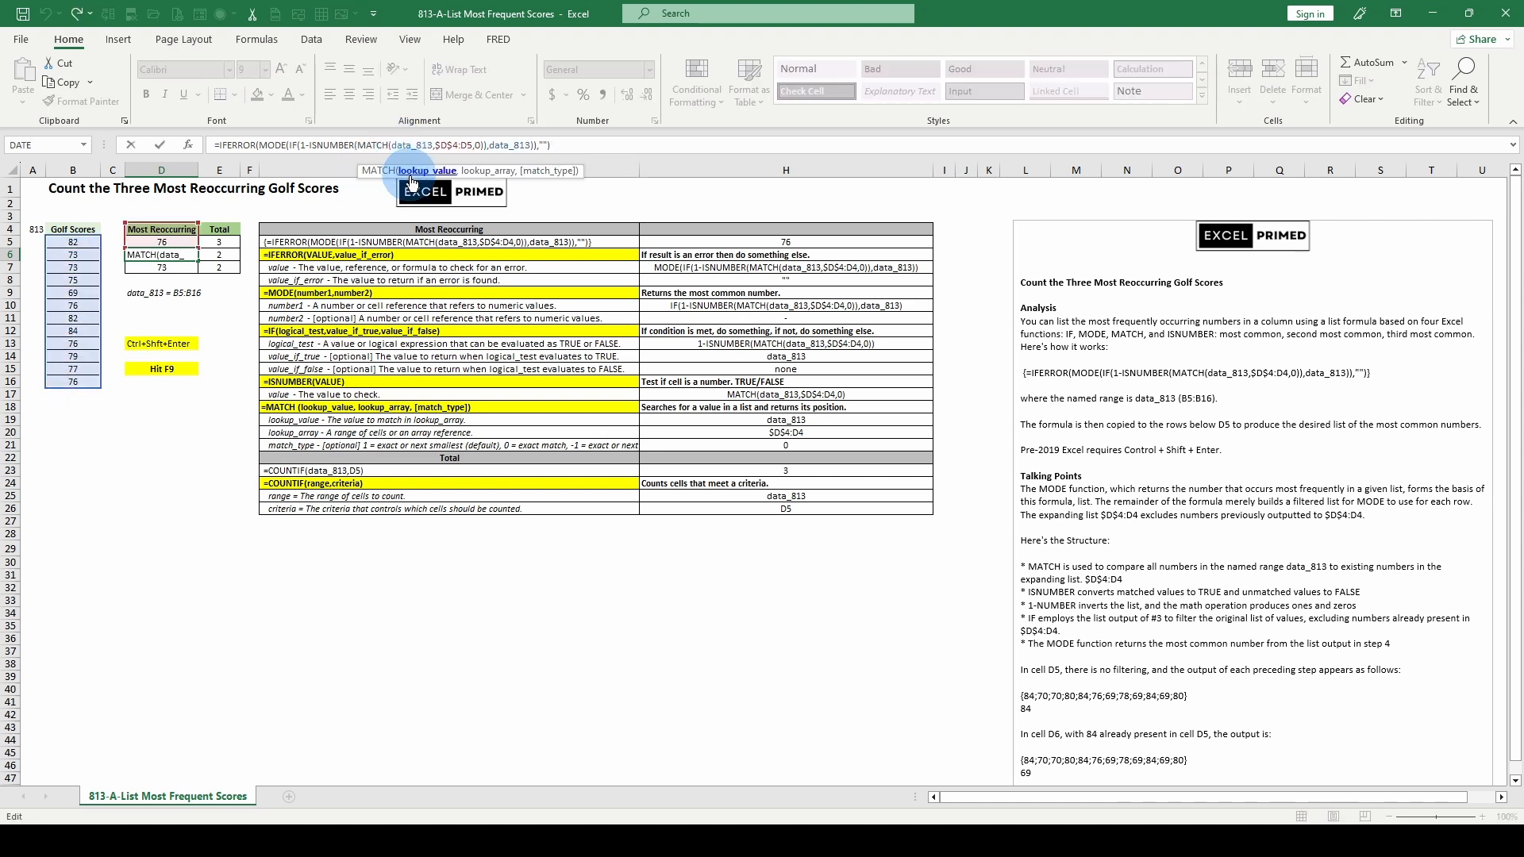
pyautogui.click(410, 177)
pyautogui.press('F9')
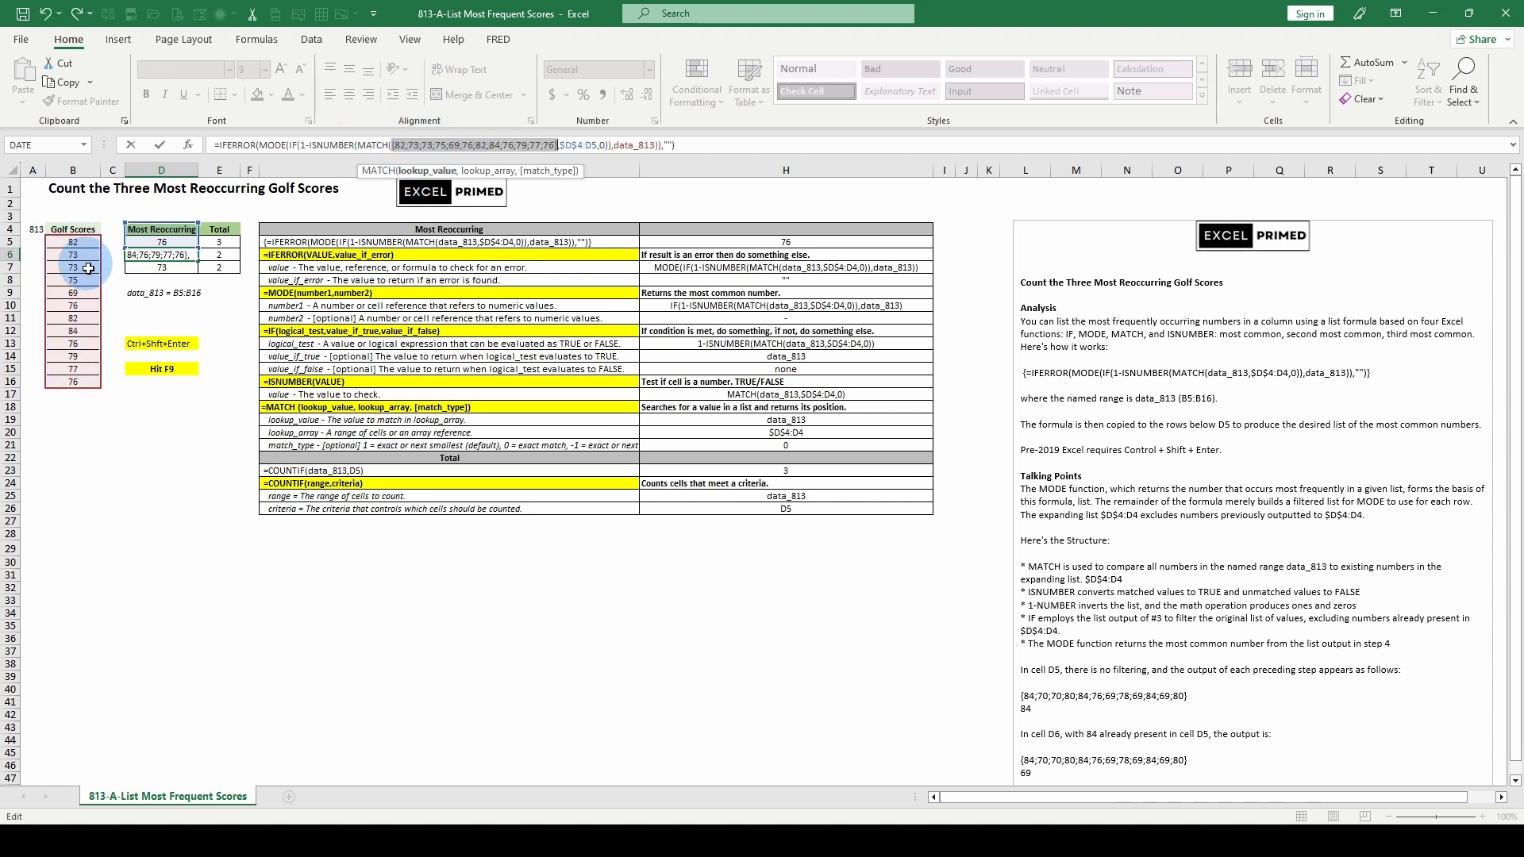
pyautogui.hotkey('ctrl', 'z')
# Step: Highlight the MATCH lookup array in D6's formula, and evaluate the whole MATCH expression inside ISNUMBER
pyautogui.click(422, 144)
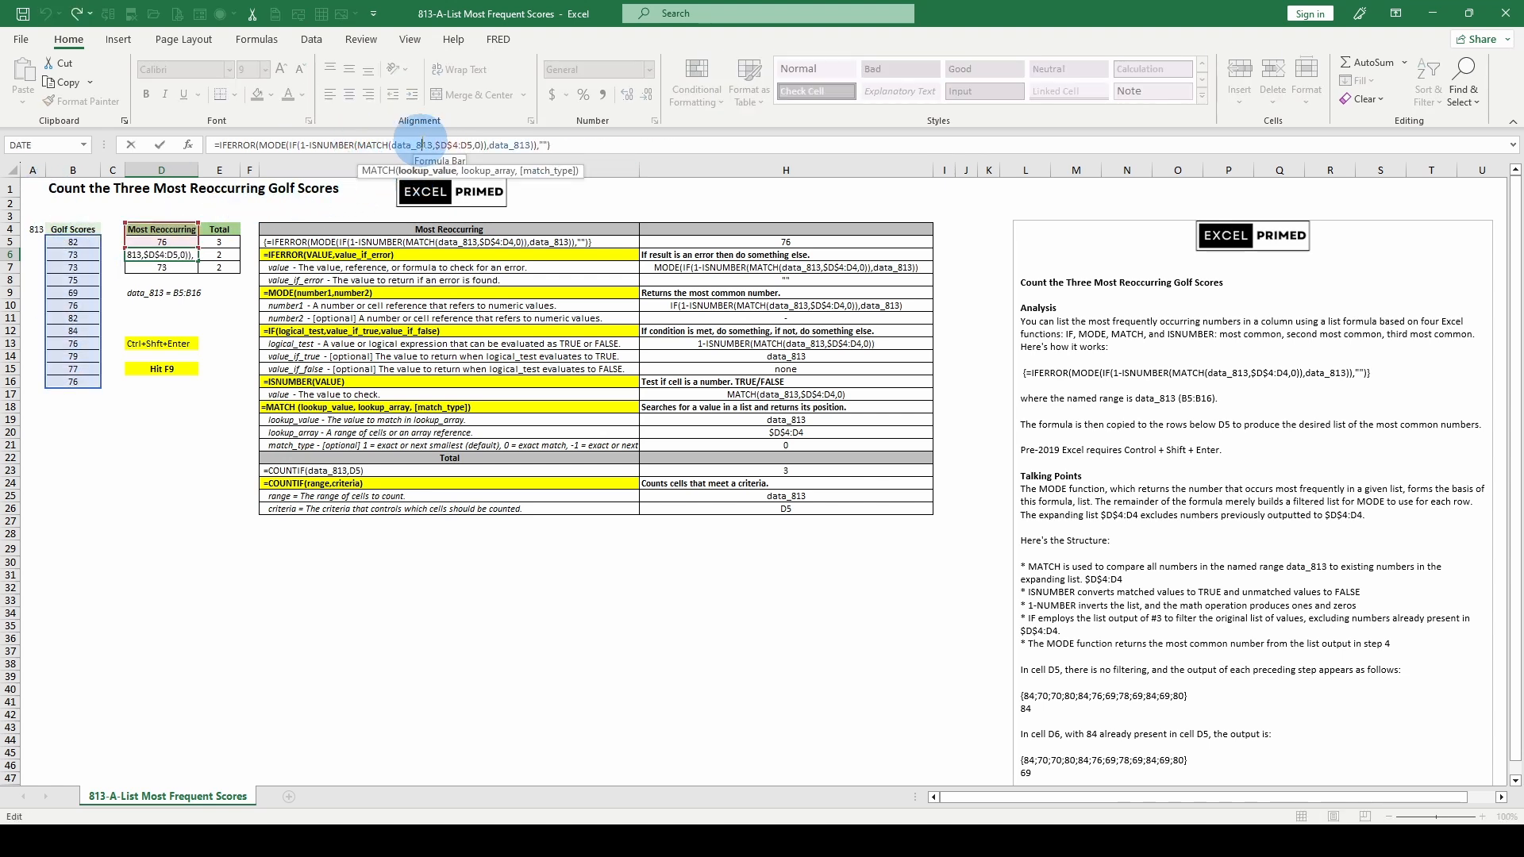
pyautogui.click(483, 174)
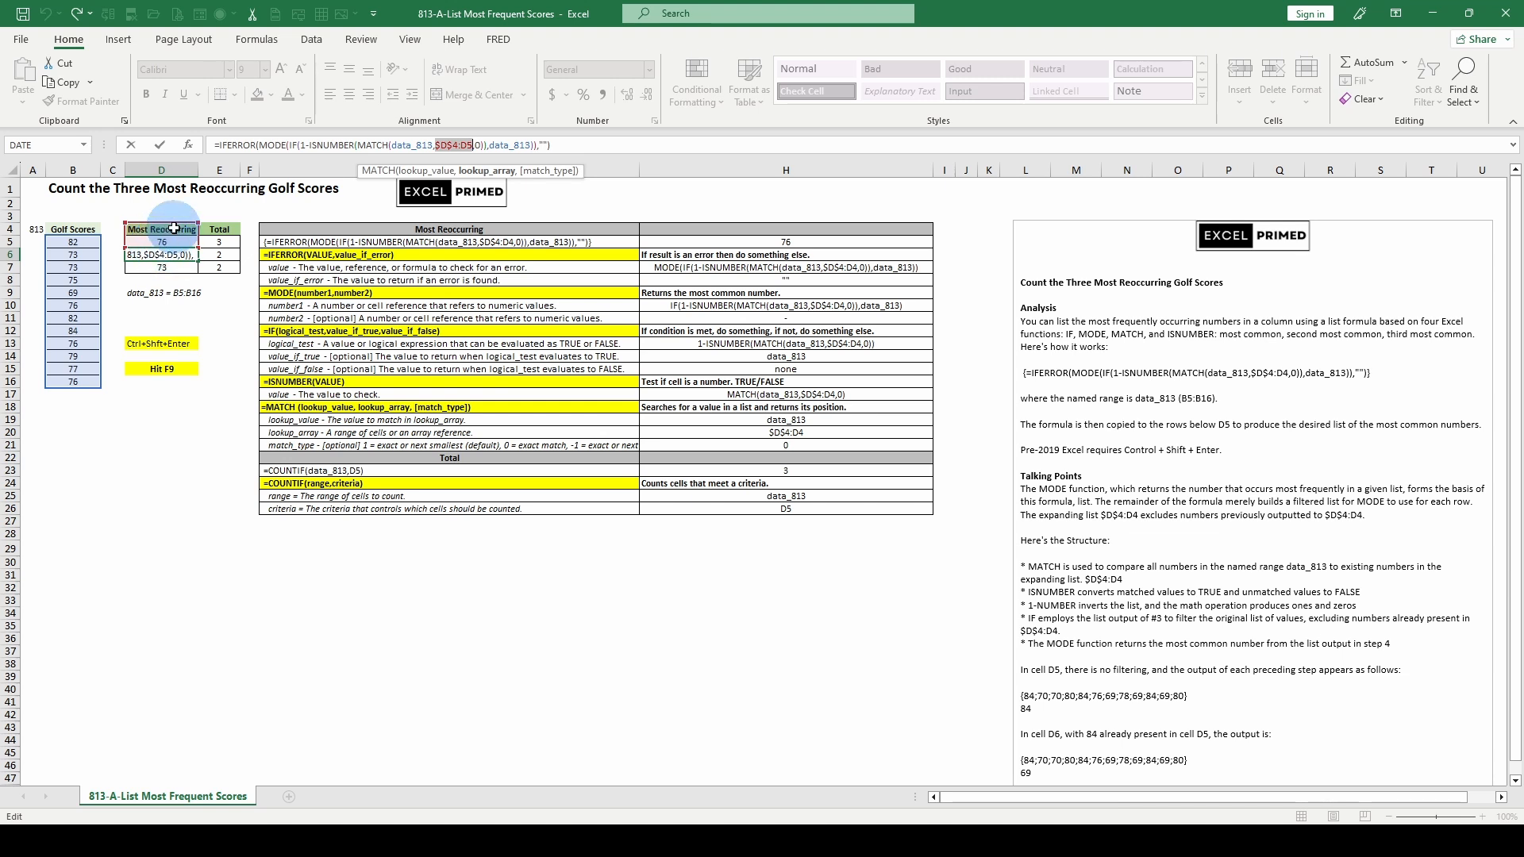
pyautogui.click(375, 171)
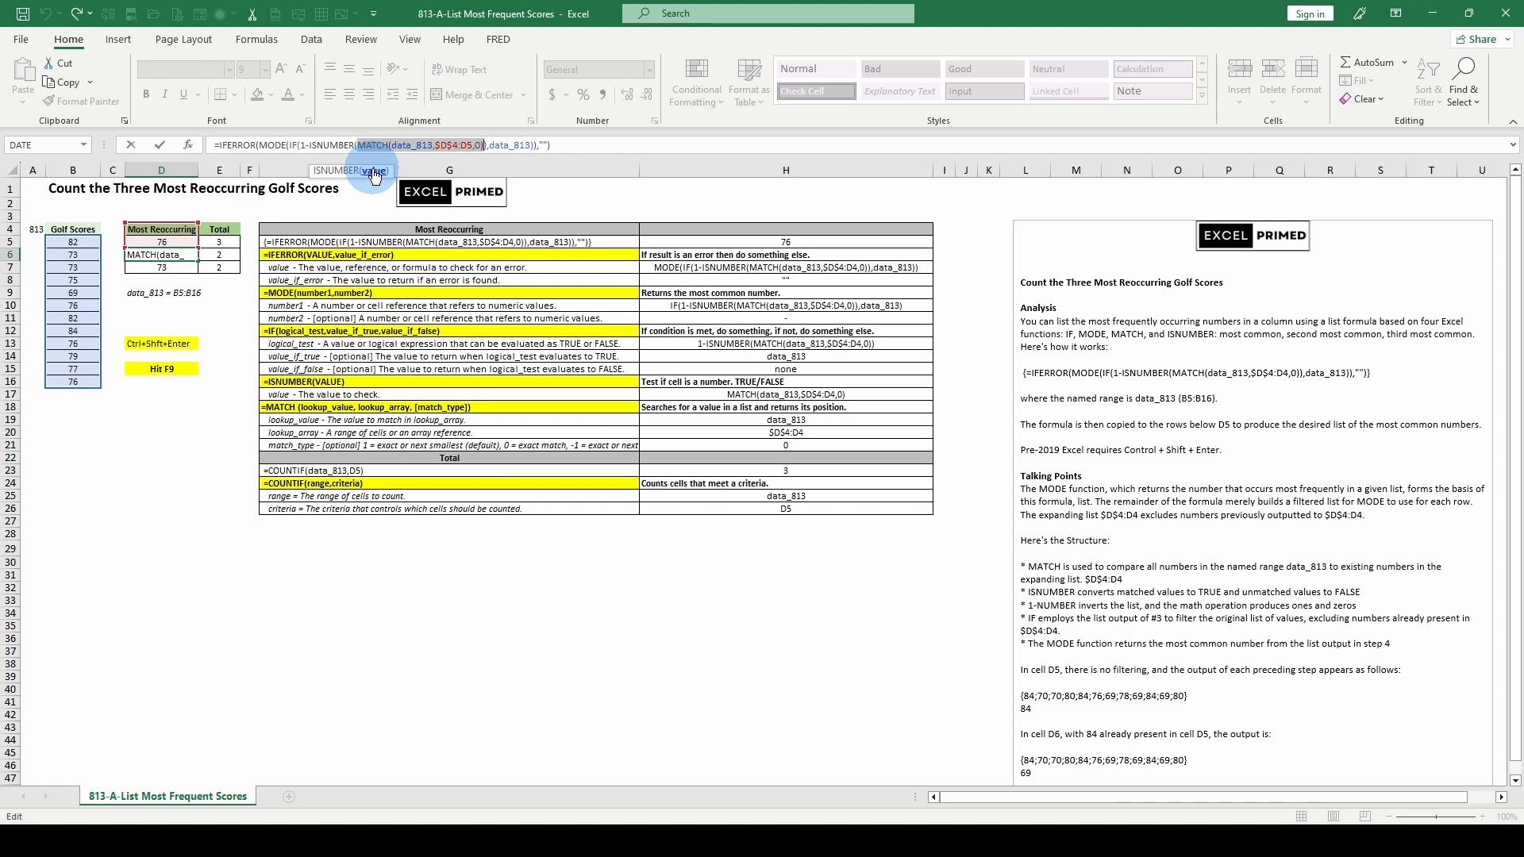
pyautogui.press('F9')
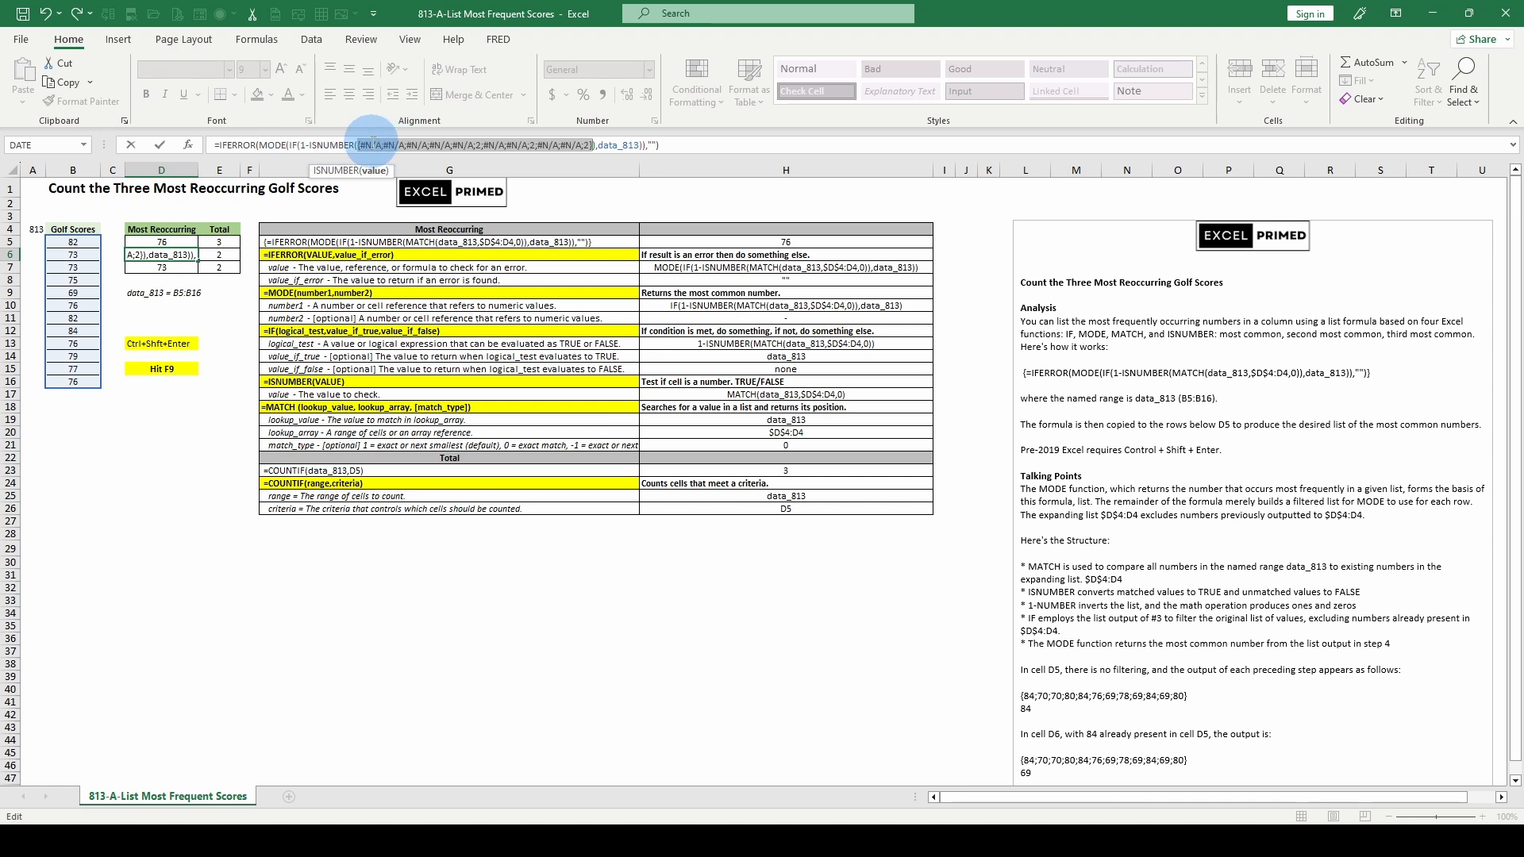
# Step: Restore the MATCH expression in D6's formula, evaluate IF's logical test and MODE's number1 argument, and discard the edits
pyautogui.hotkey('ctrl', 'z')
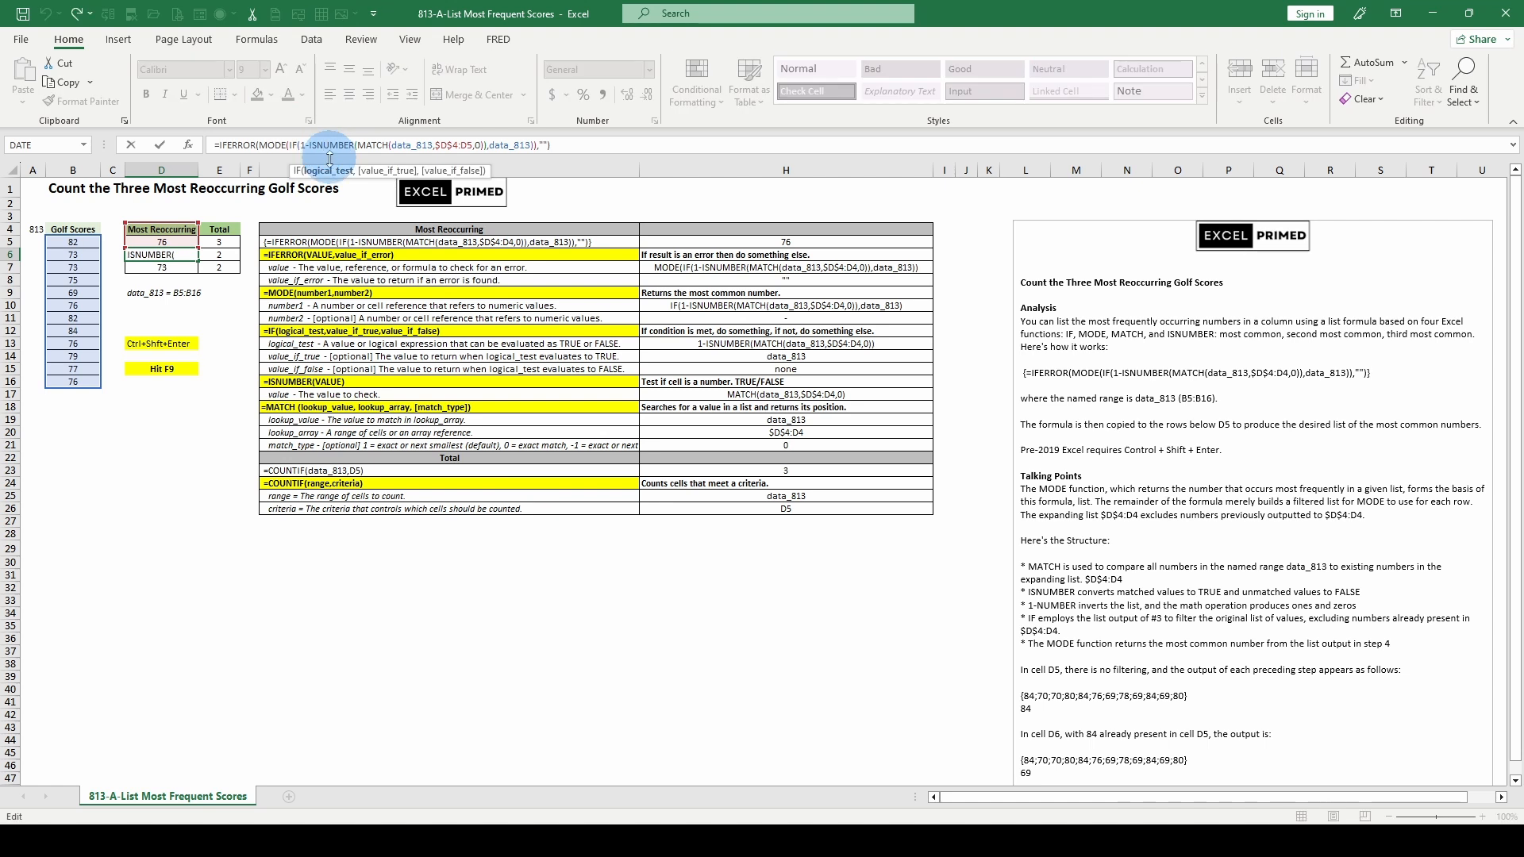
pyautogui.click(329, 172)
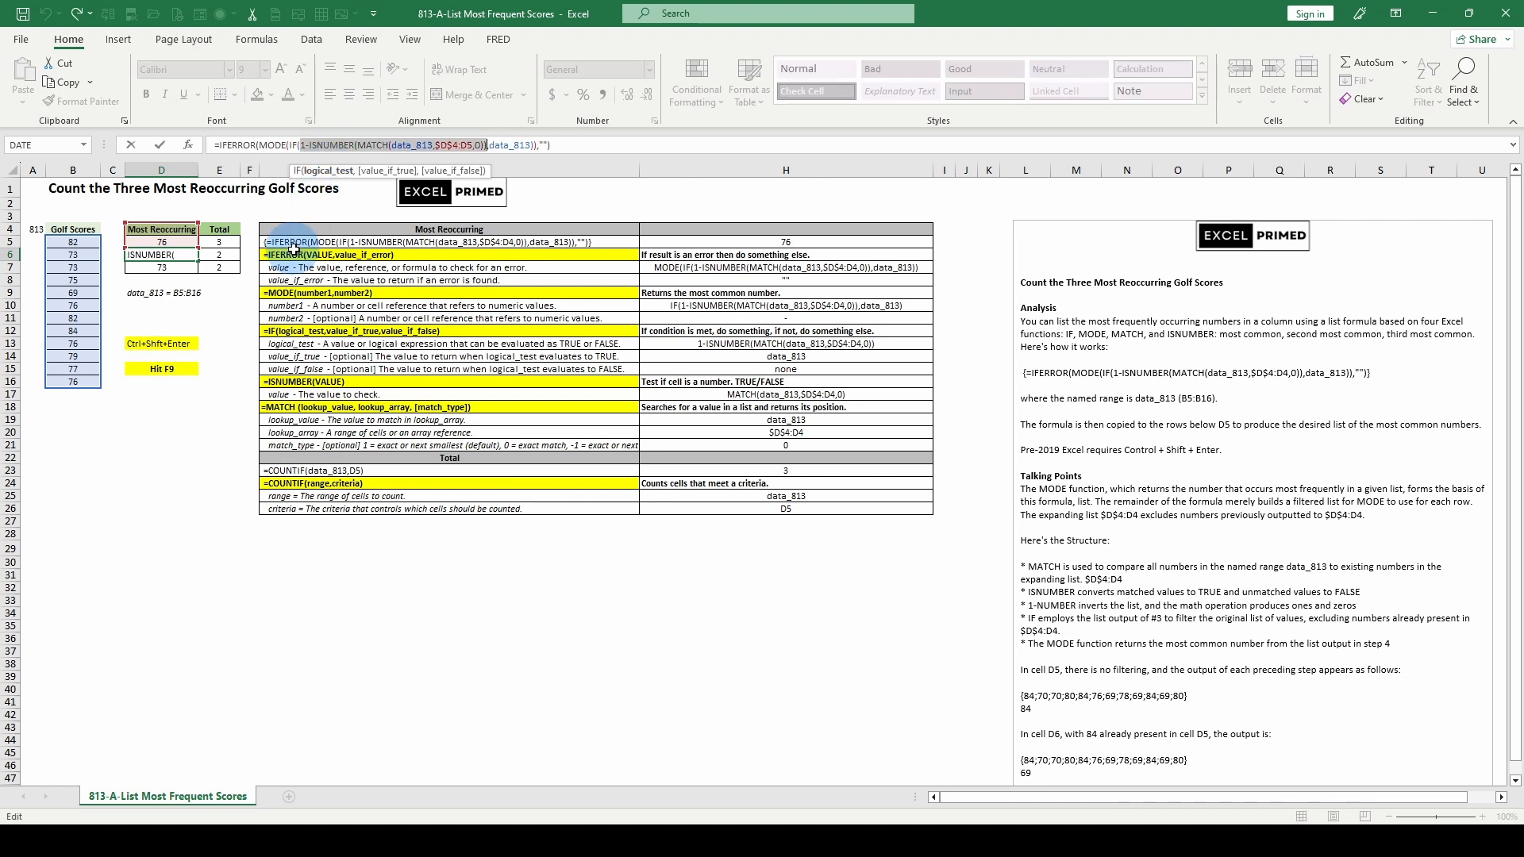
pyautogui.press('F9')
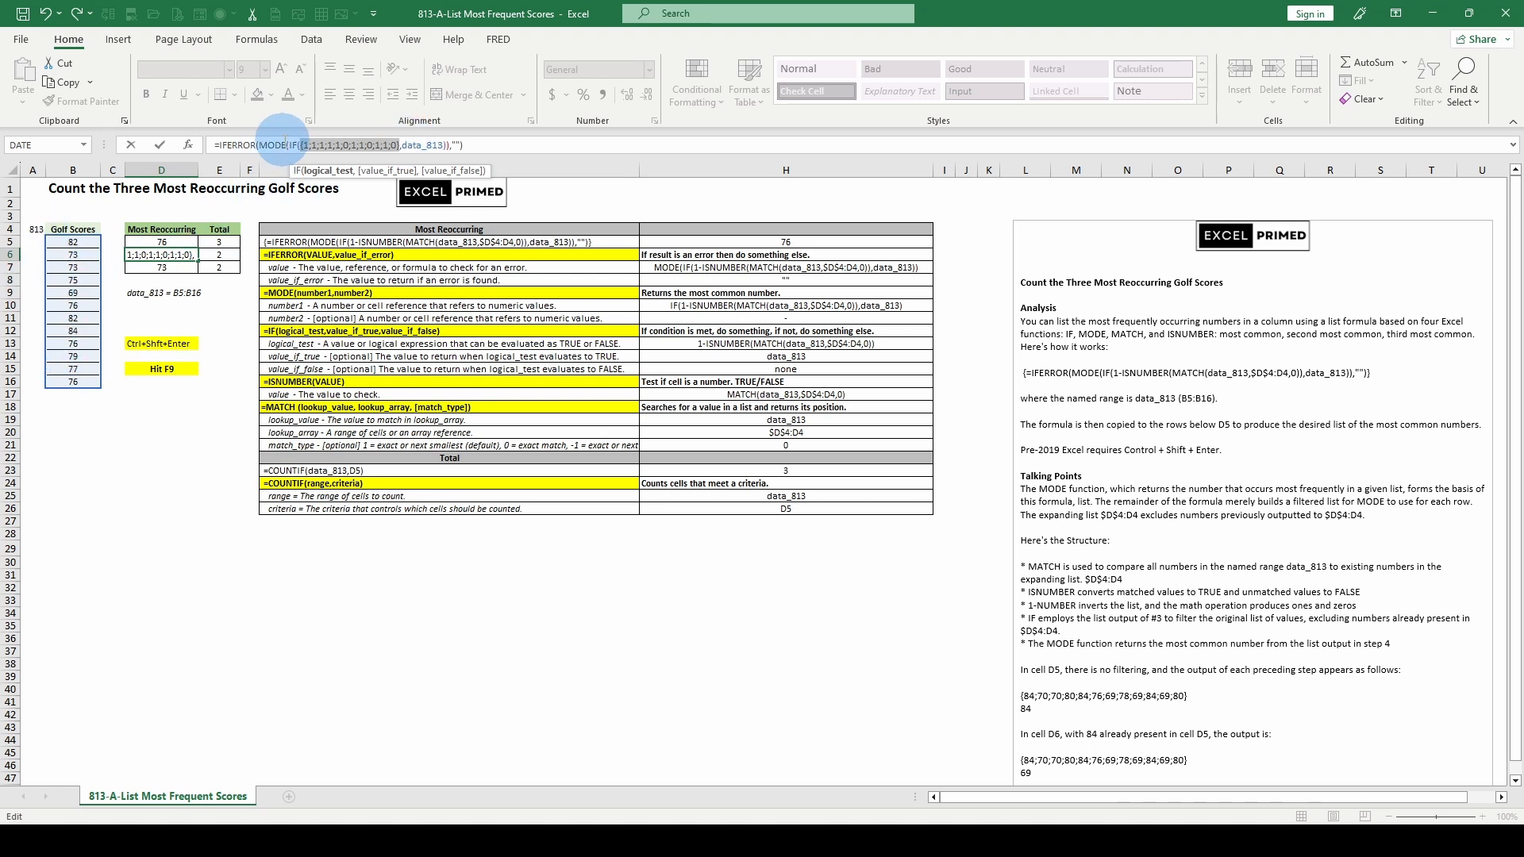
pyautogui.click(274, 145)
pyautogui.click(309, 171)
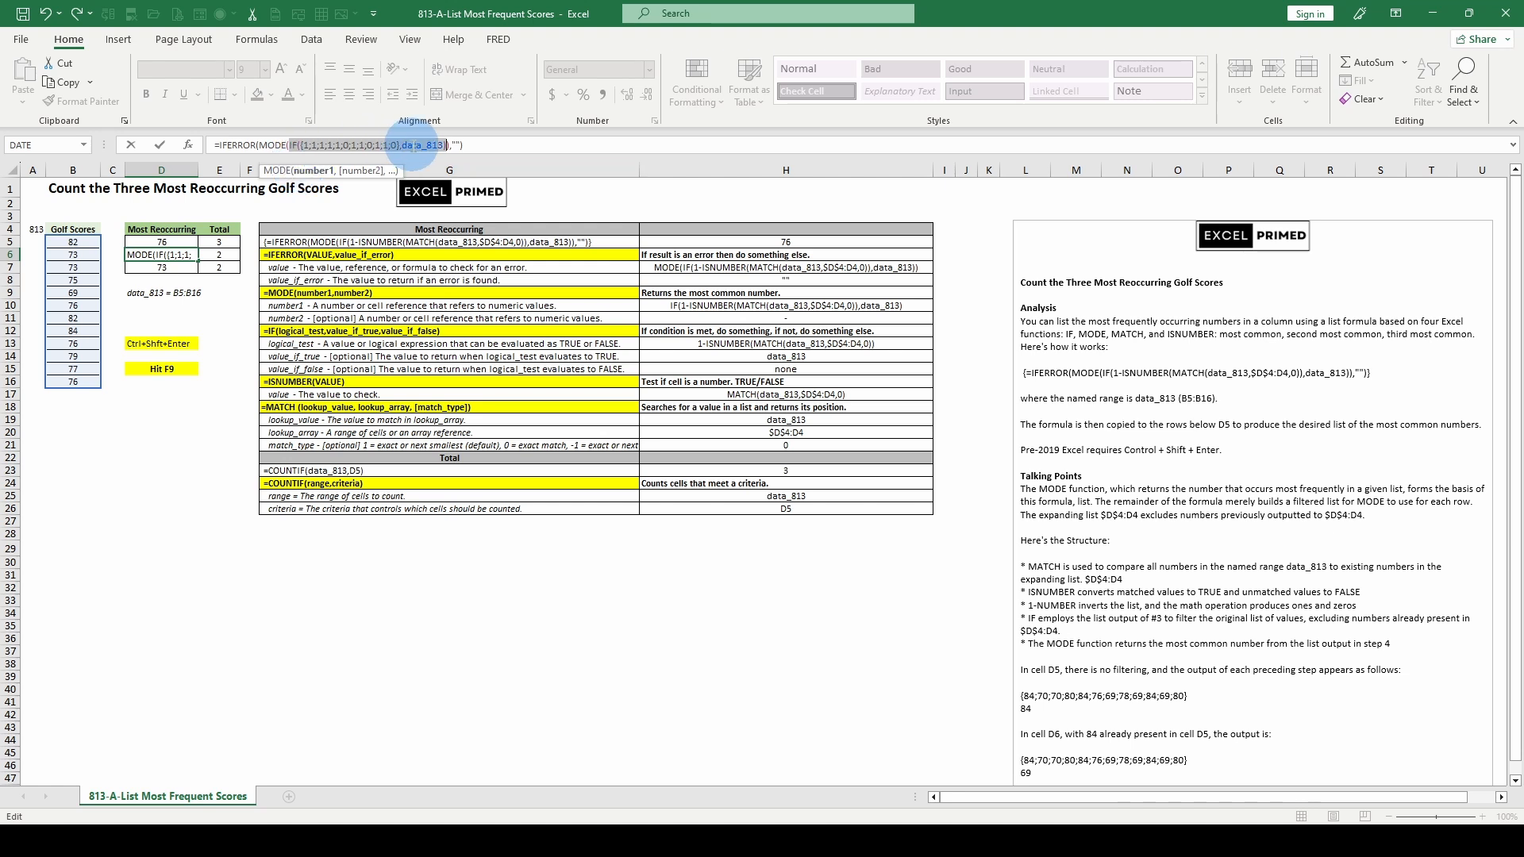
pyautogui.press('F9')
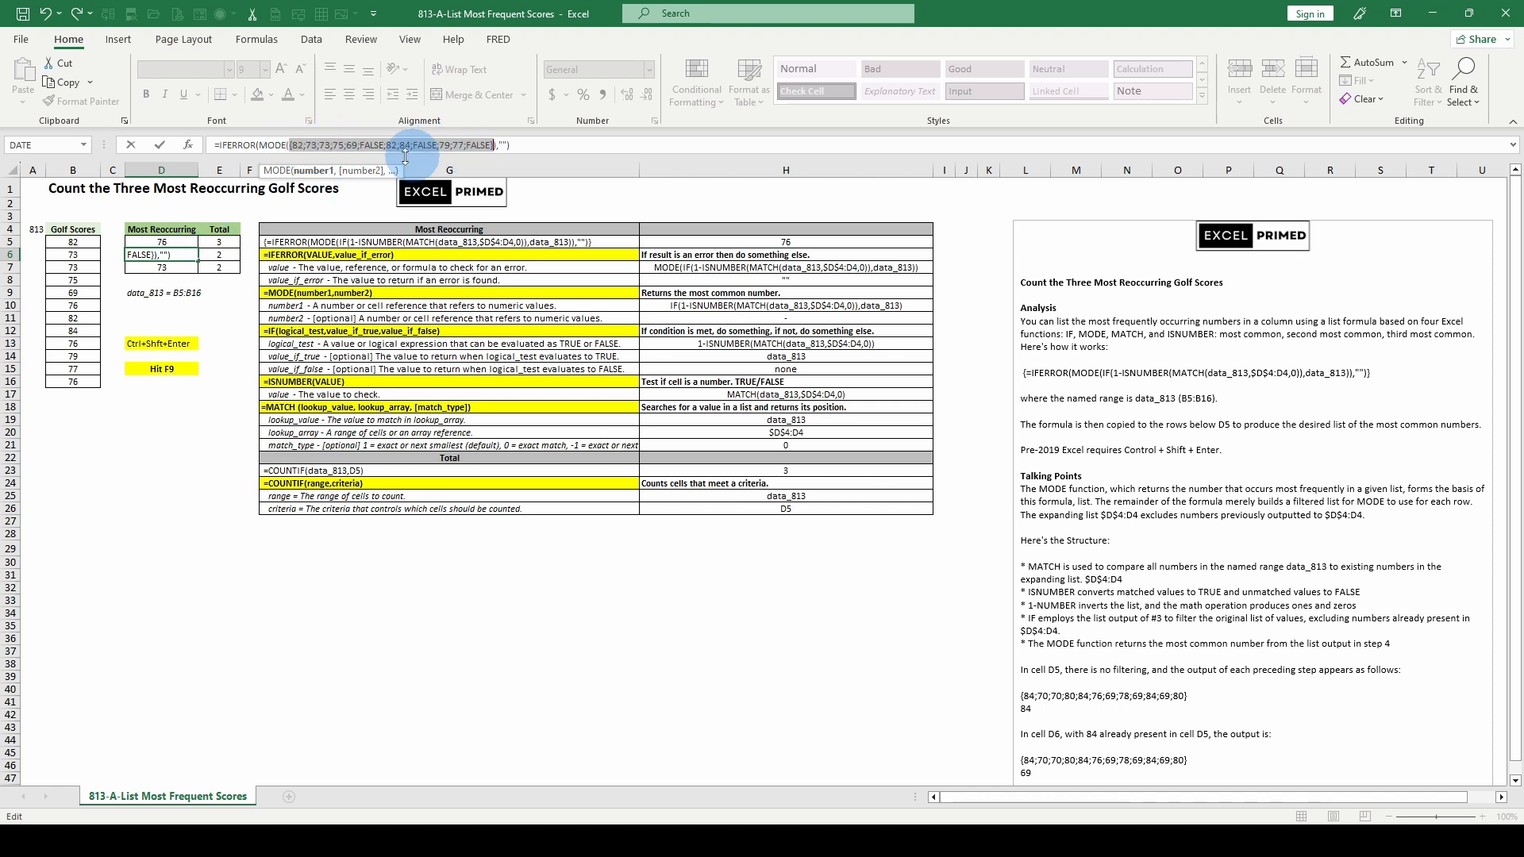
pyautogui.press('Escape')
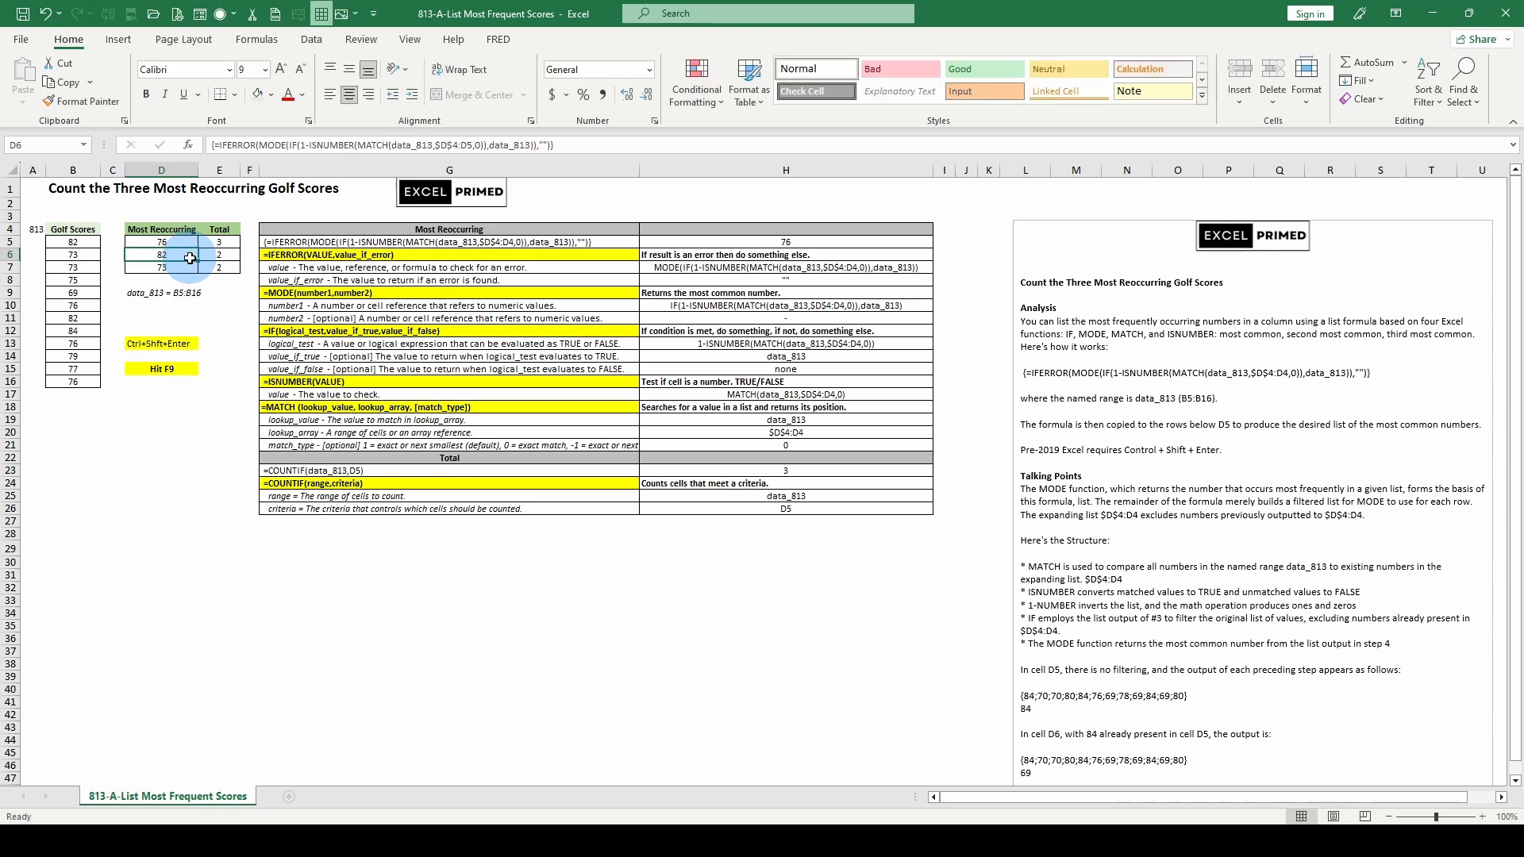
# Step: Evaluate IF's logical test and MODE's number1 argument in D7's formula, and discard the edits
pyautogui.click(190, 268)
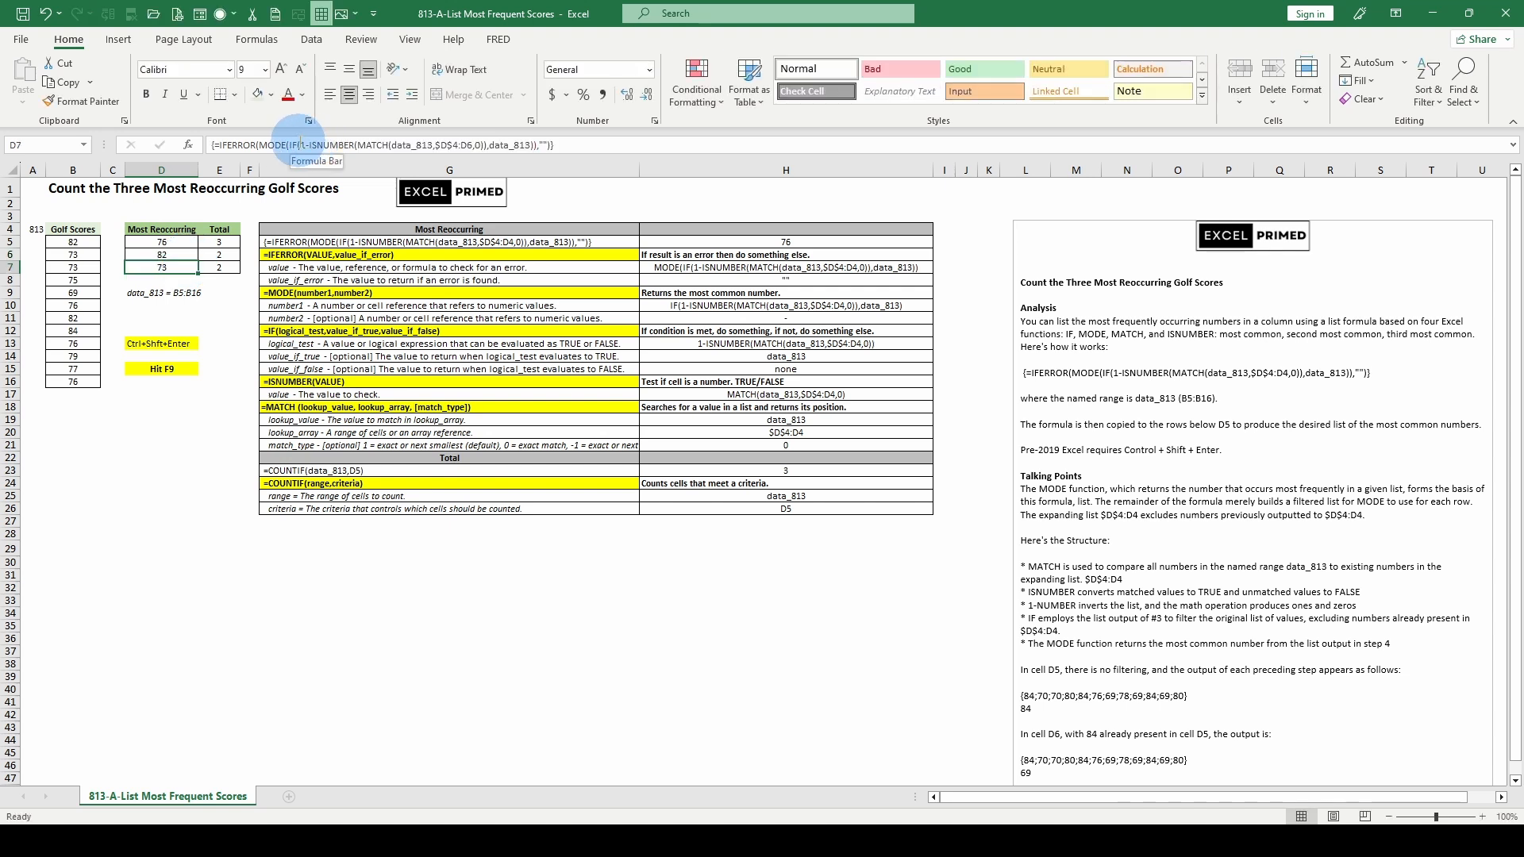
pyautogui.click(302, 145)
pyautogui.click(327, 173)
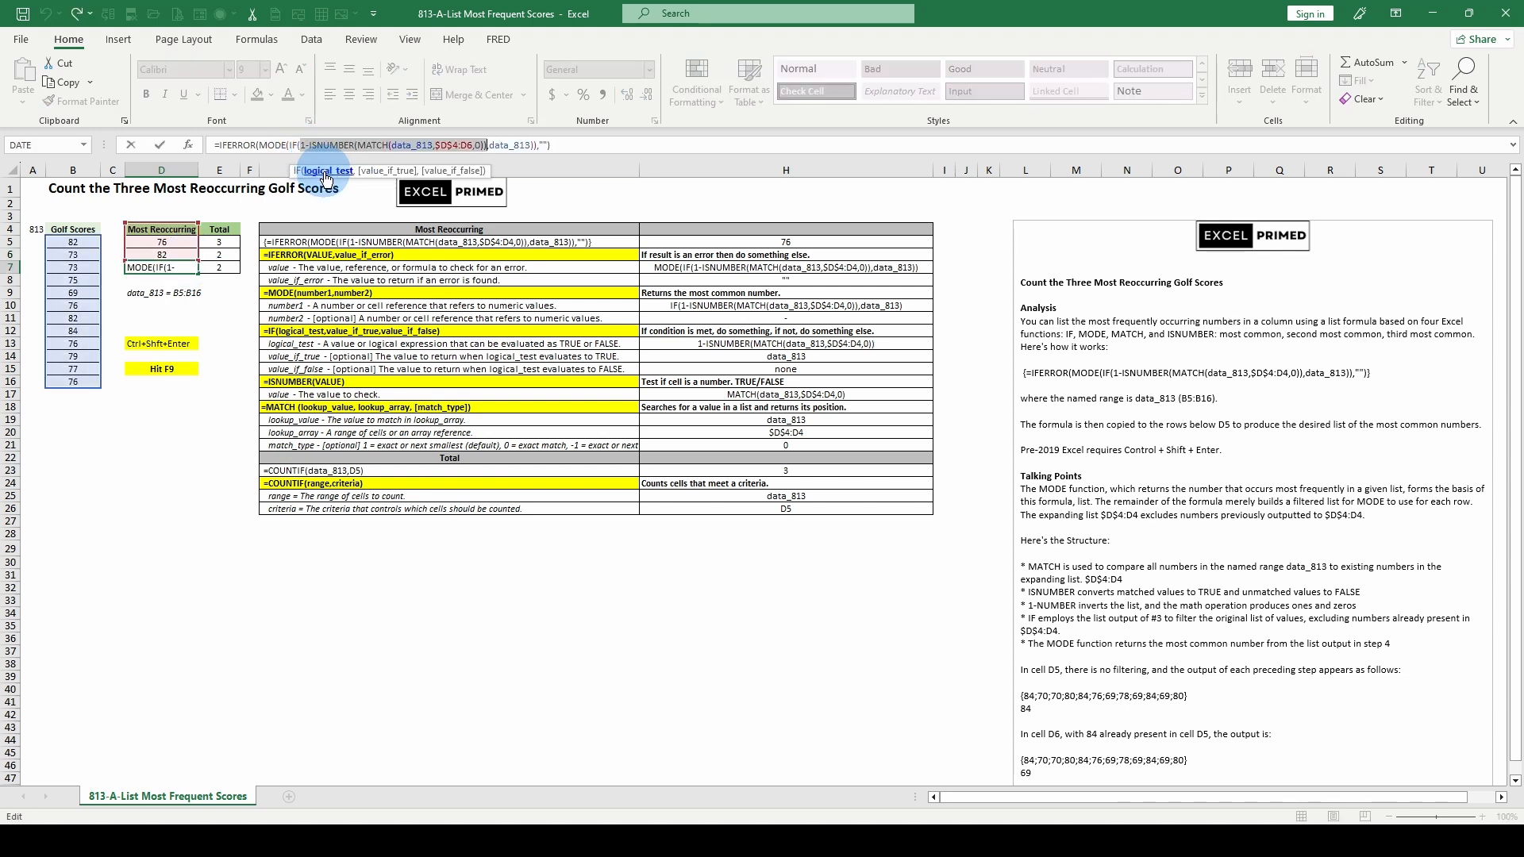
pyautogui.press('F9')
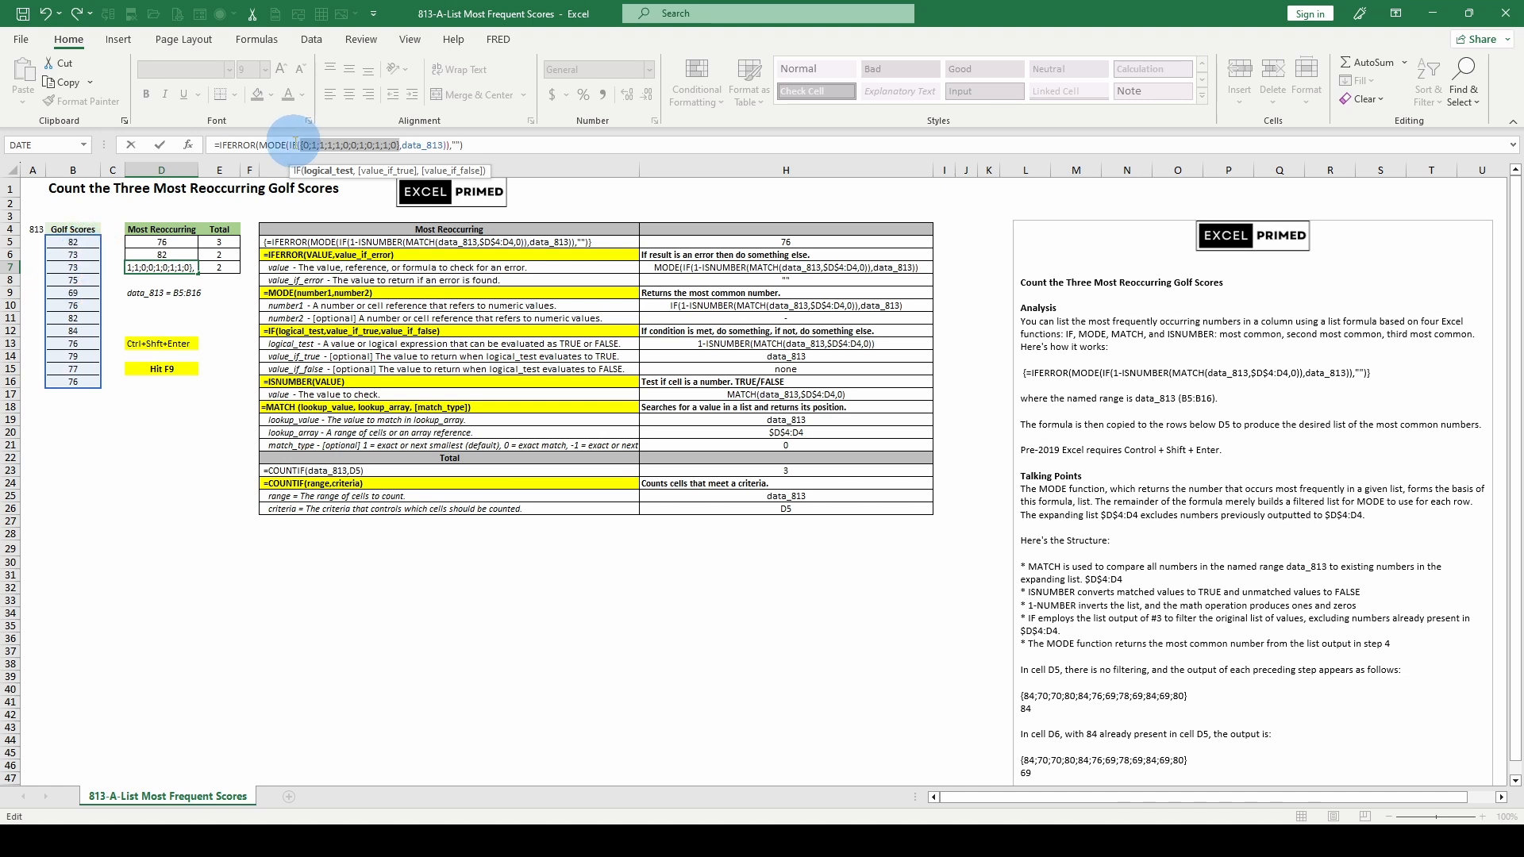
pyautogui.click(290, 146)
pyautogui.click(302, 171)
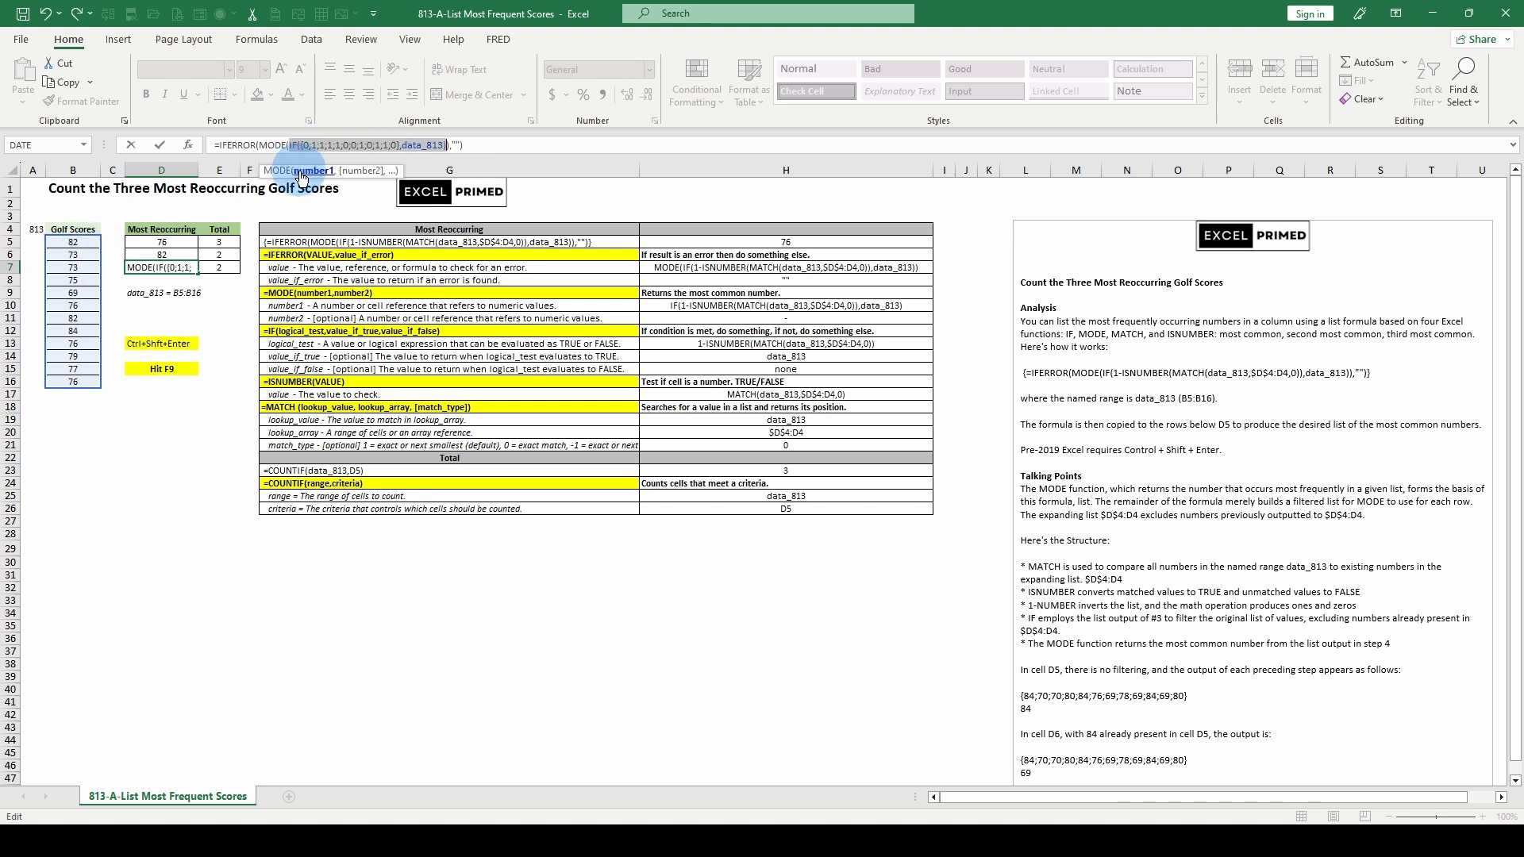
pyautogui.press('F9')
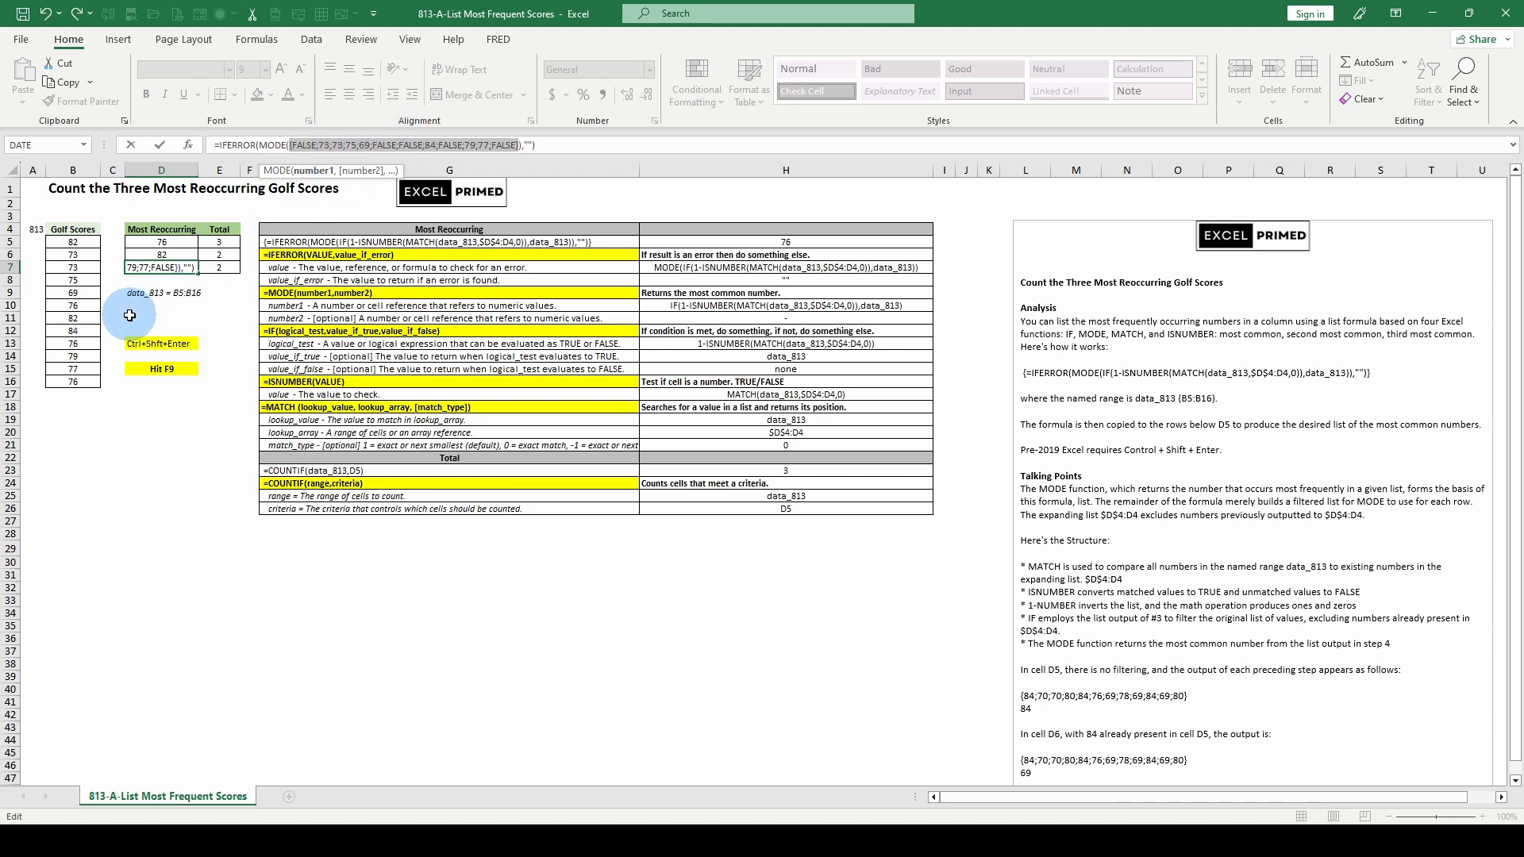
pyautogui.press('Escape')
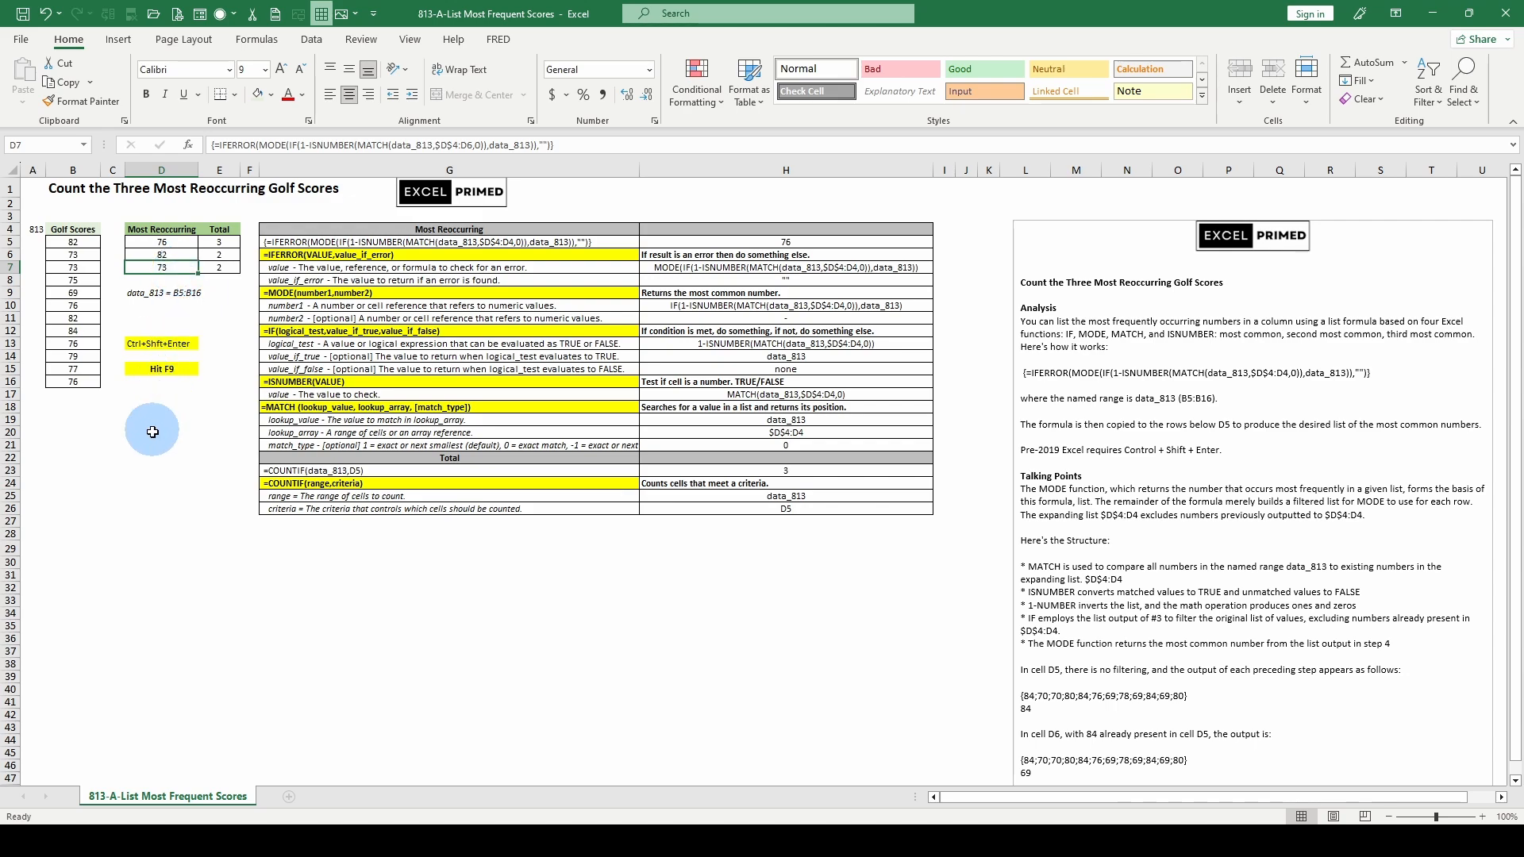
# Step: Review the written analysis, talking points and errors notes, and show the COUNTIF formula in Total cell E5
pyautogui.scroll(-2, 151, 443)
pyautogui.scroll(2, 153, 447)
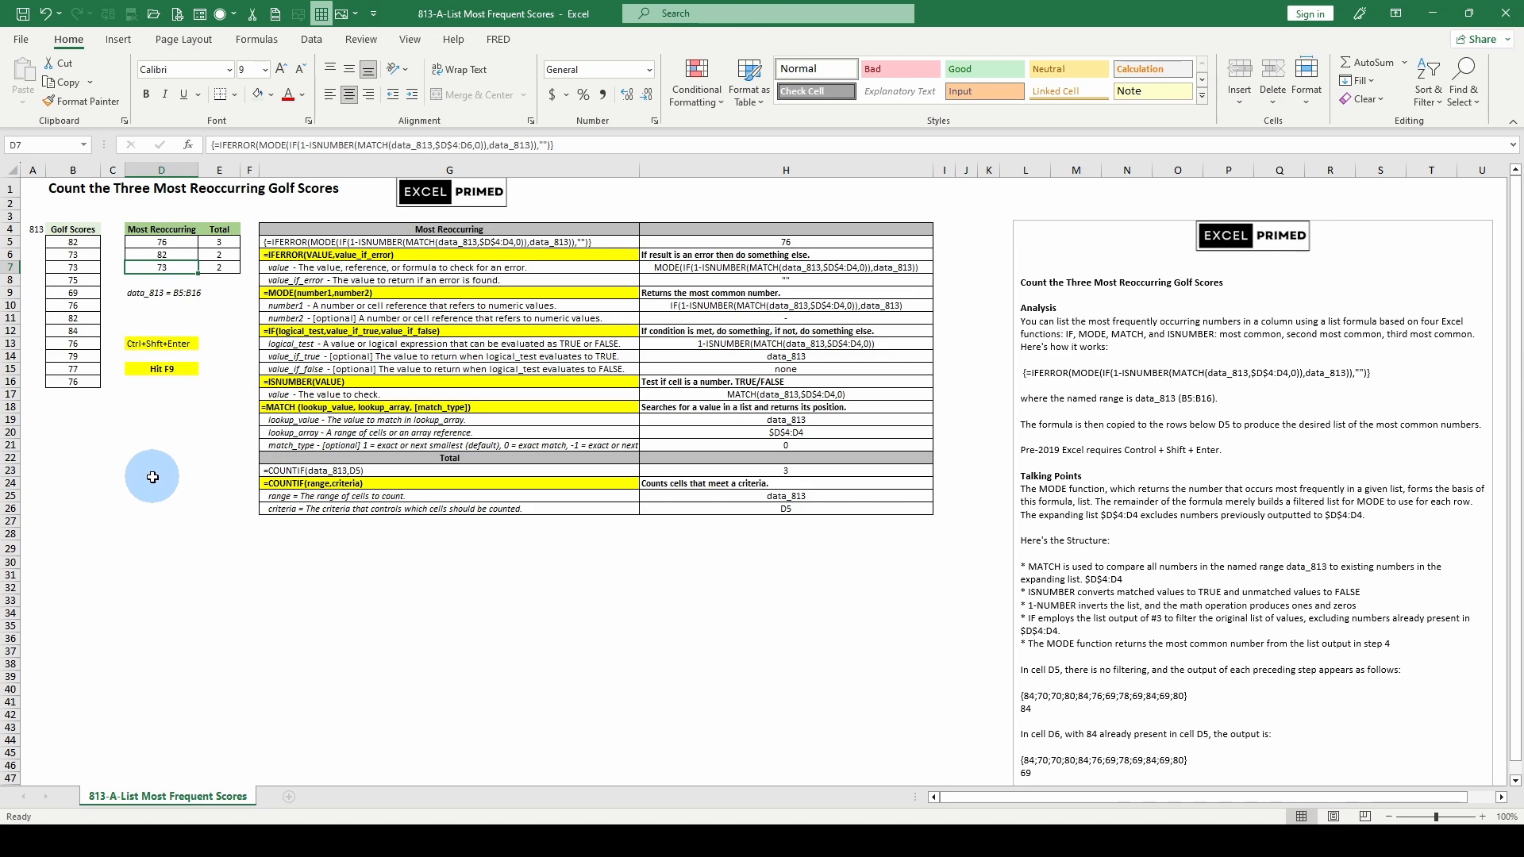
pyautogui.scroll(-3, 149, 498)
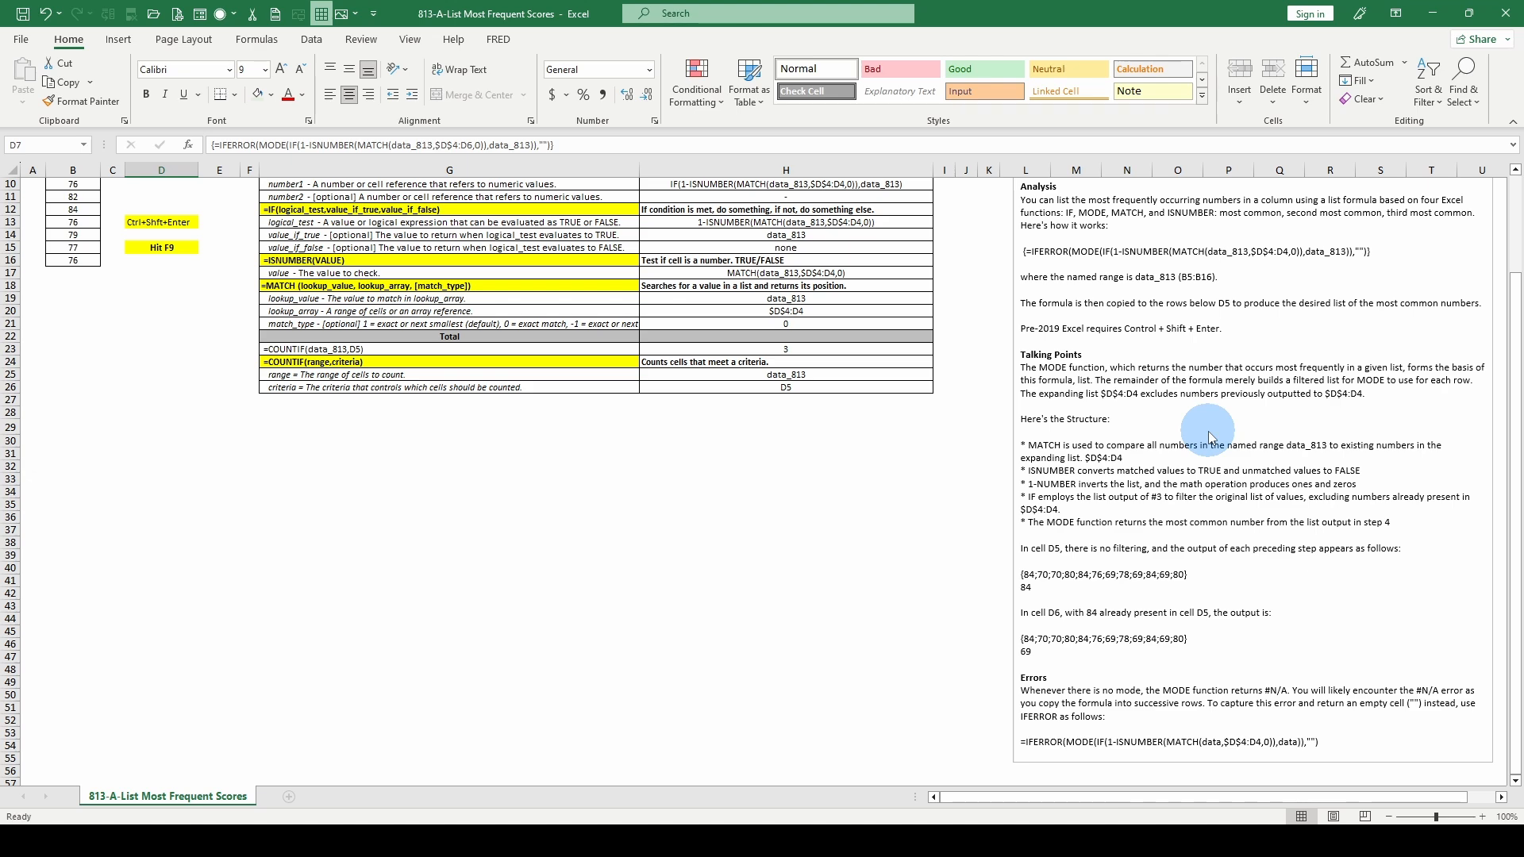
pyautogui.scroll(2, 203, 263)
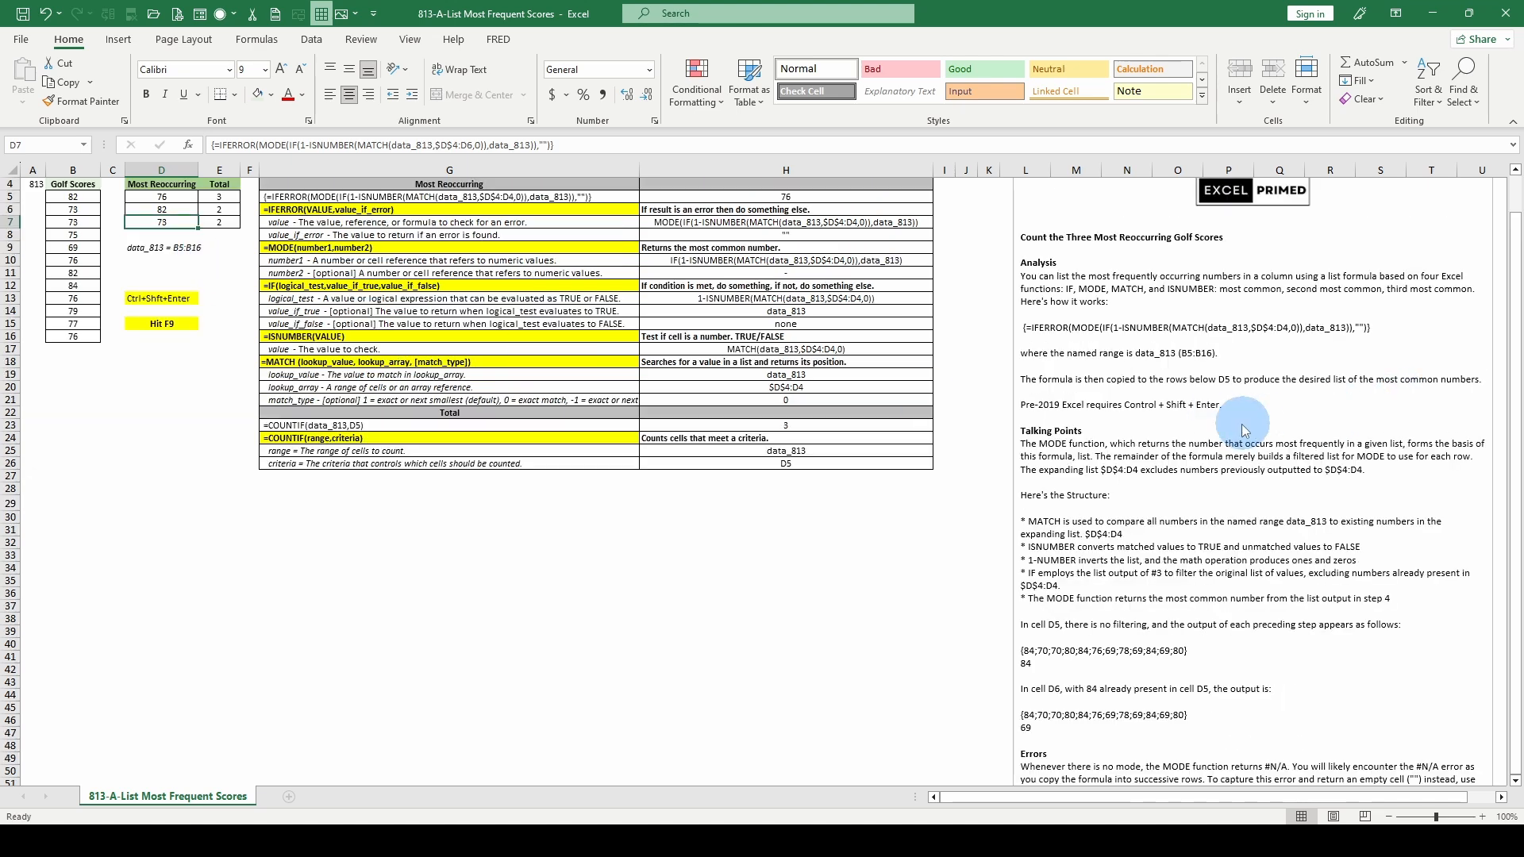
pyautogui.scroll(-2, 1241, 422)
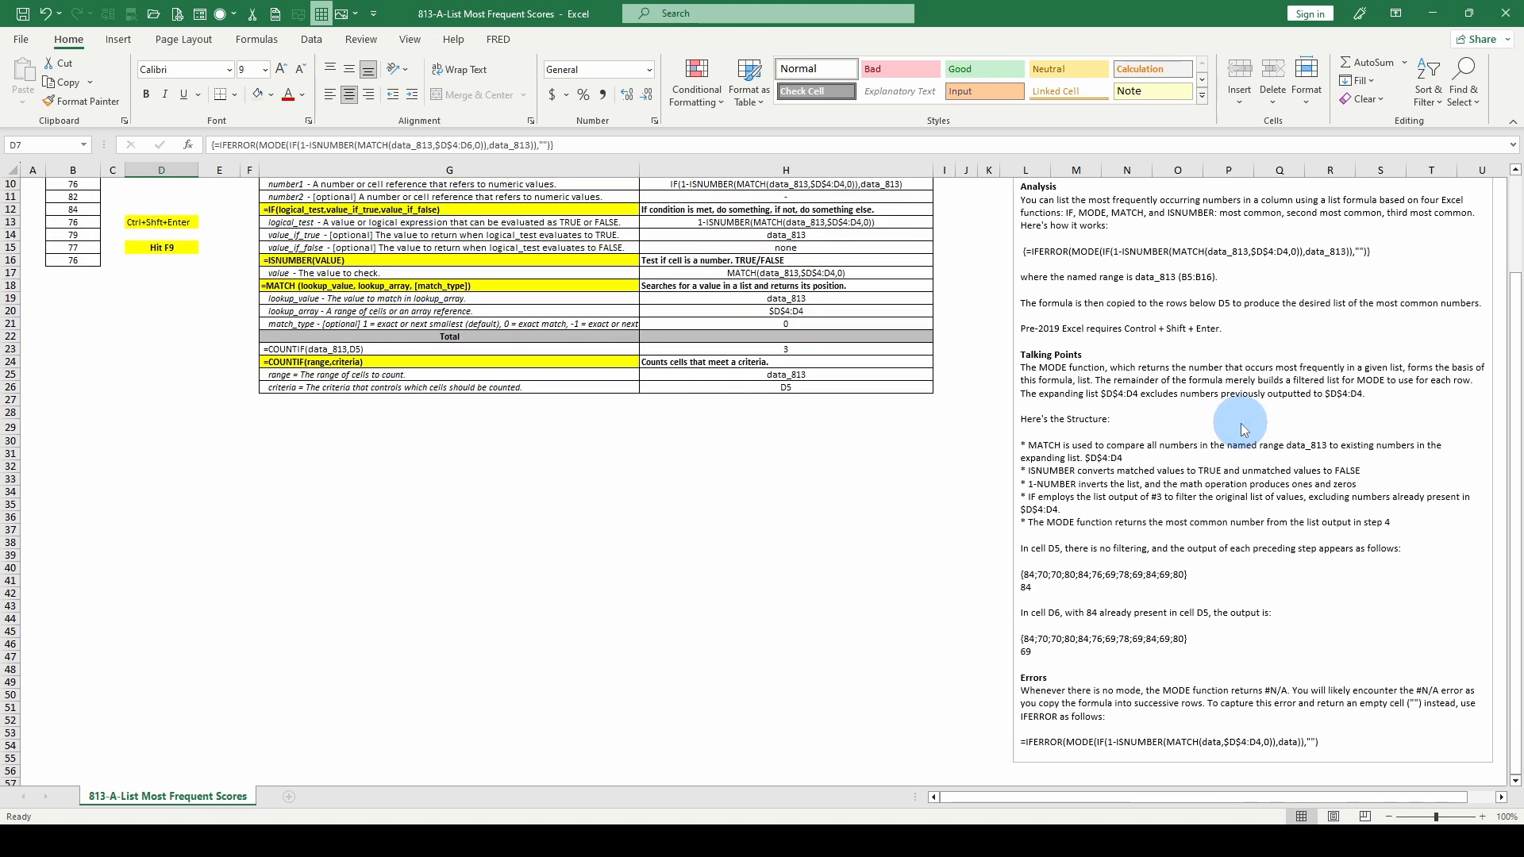
pyautogui.scroll(3, 1245, 427)
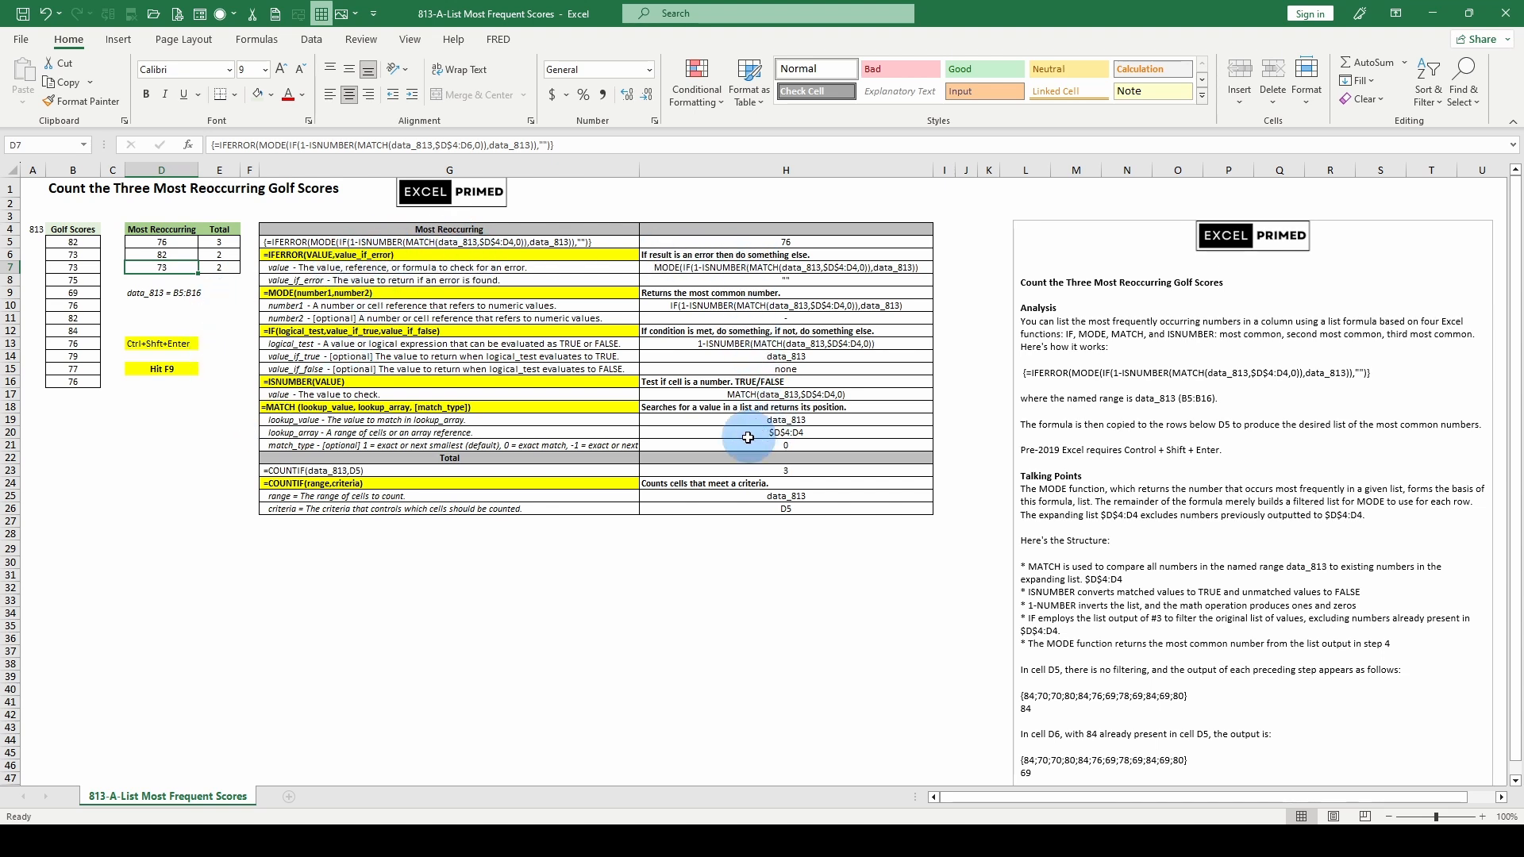
pyautogui.click(229, 243)
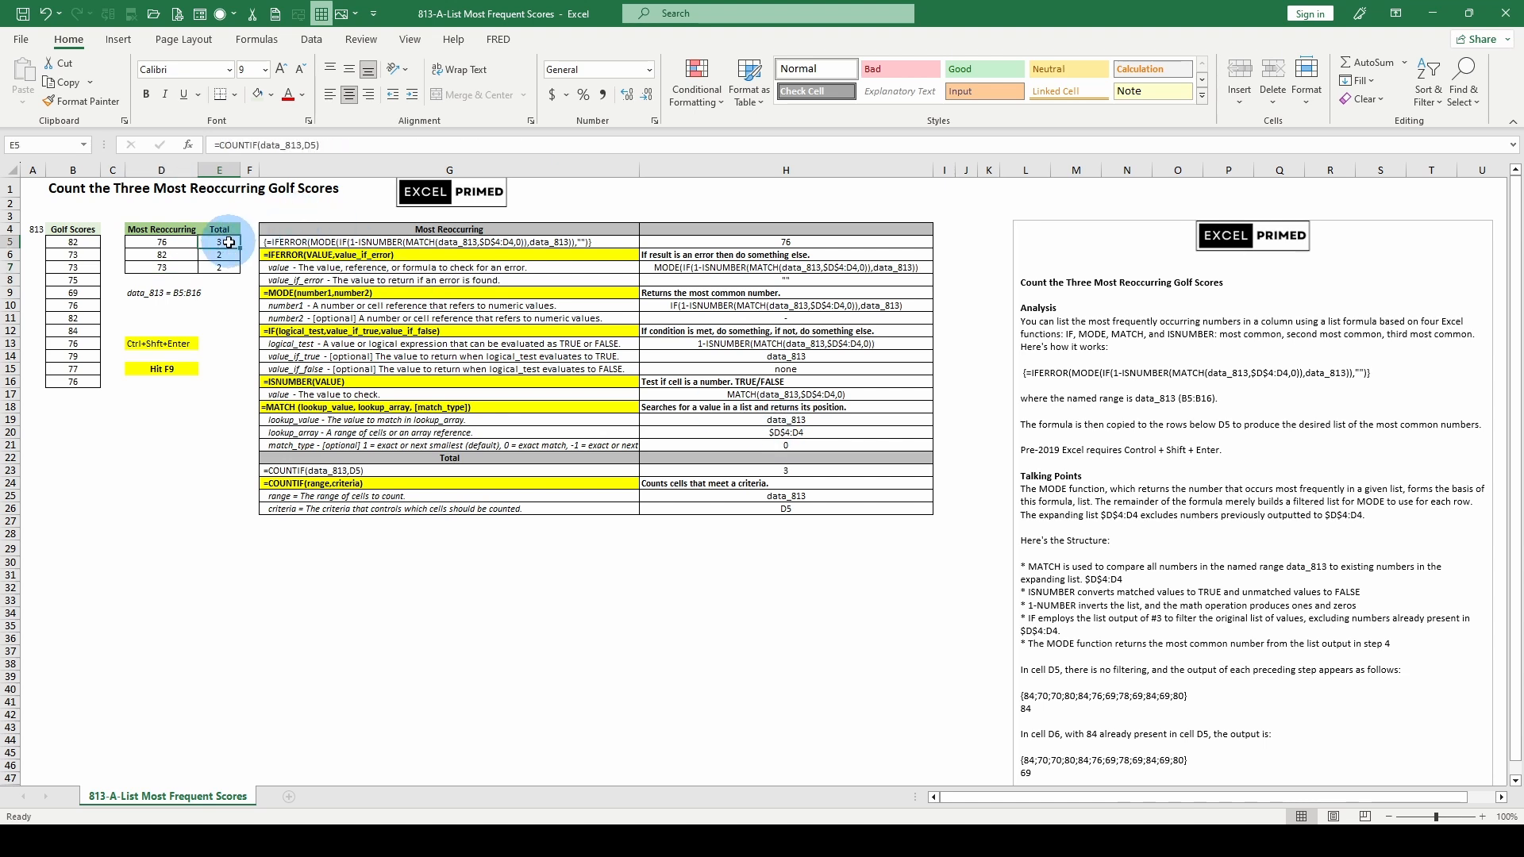